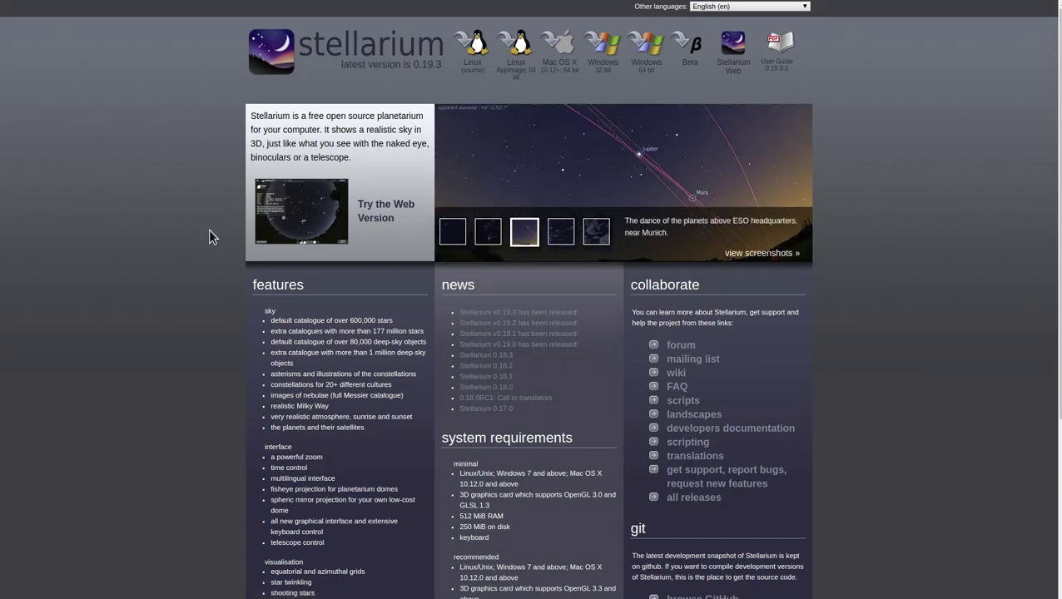
# Launch Stellarium Web from the 'Try the Web Version' thumbnail on stellarium.org.
pyautogui.click(340, 216)
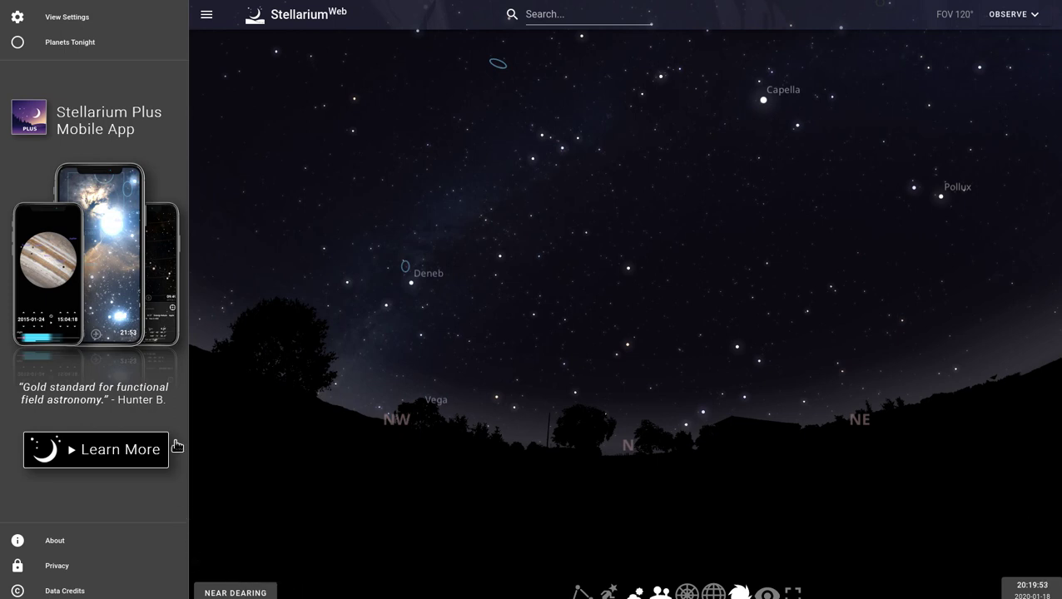
# Collapse the left sidebar so the live sky view fills the window.
pyautogui.click(206, 17)
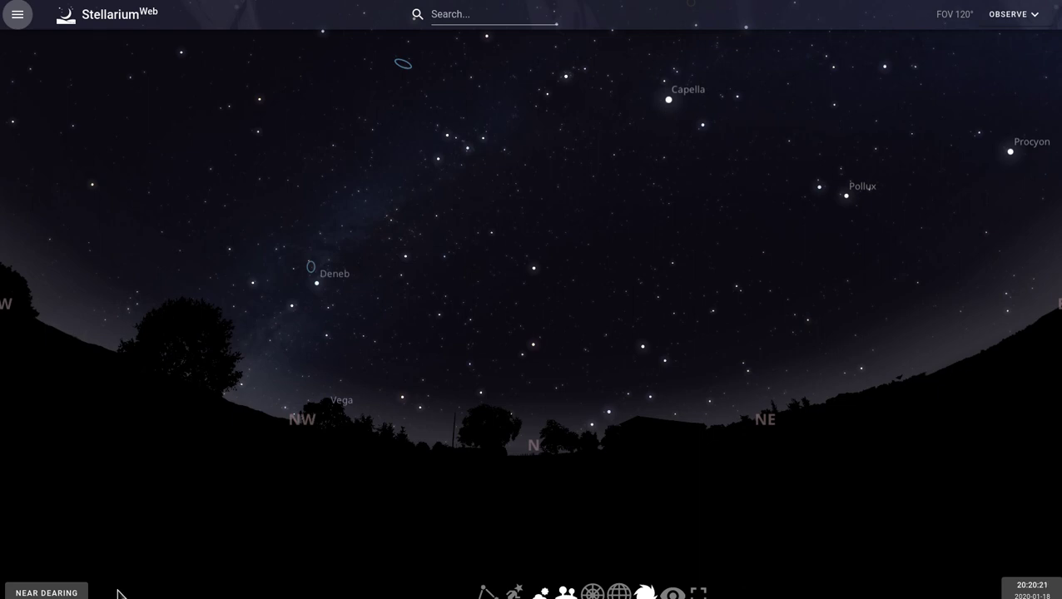
# Search the location map for 'Louisville, KY' and apply it as the observing location.
pyautogui.click(60, 592)
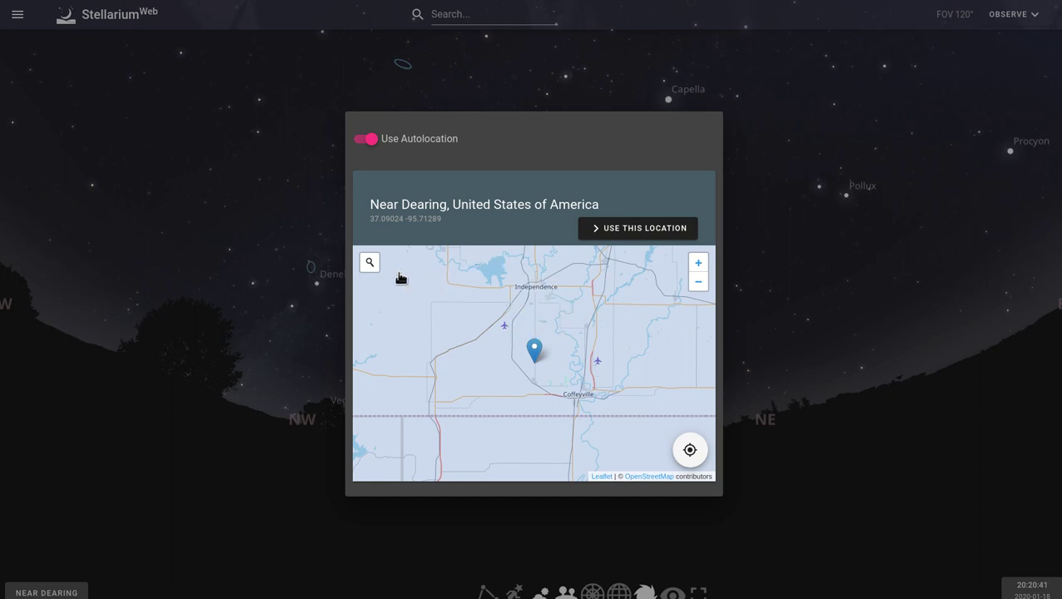
pyautogui.click(370, 262)
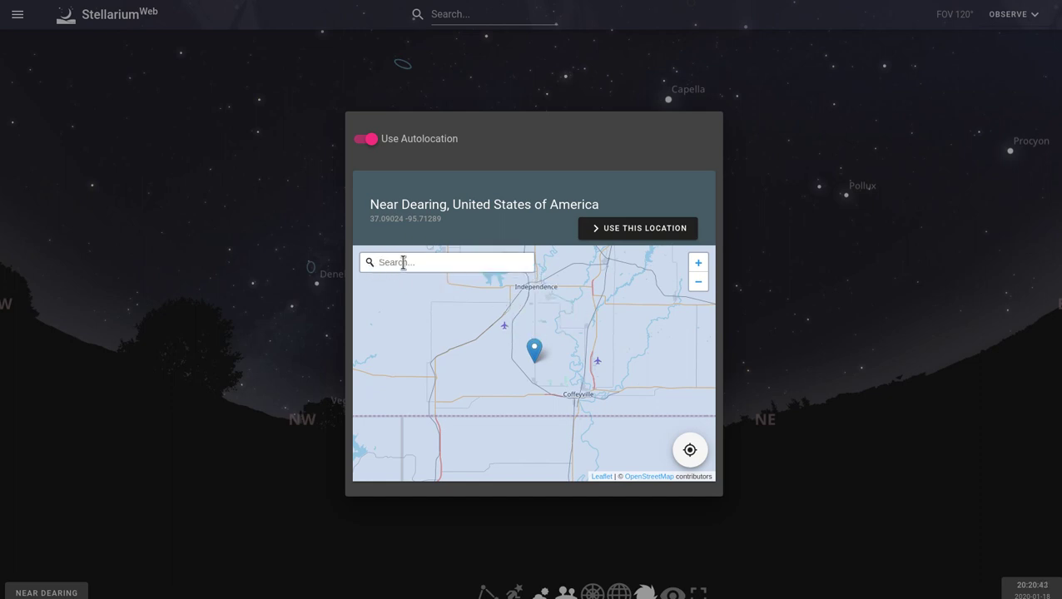
pyautogui.write('Louisville, KY')
pyautogui.press('Return')
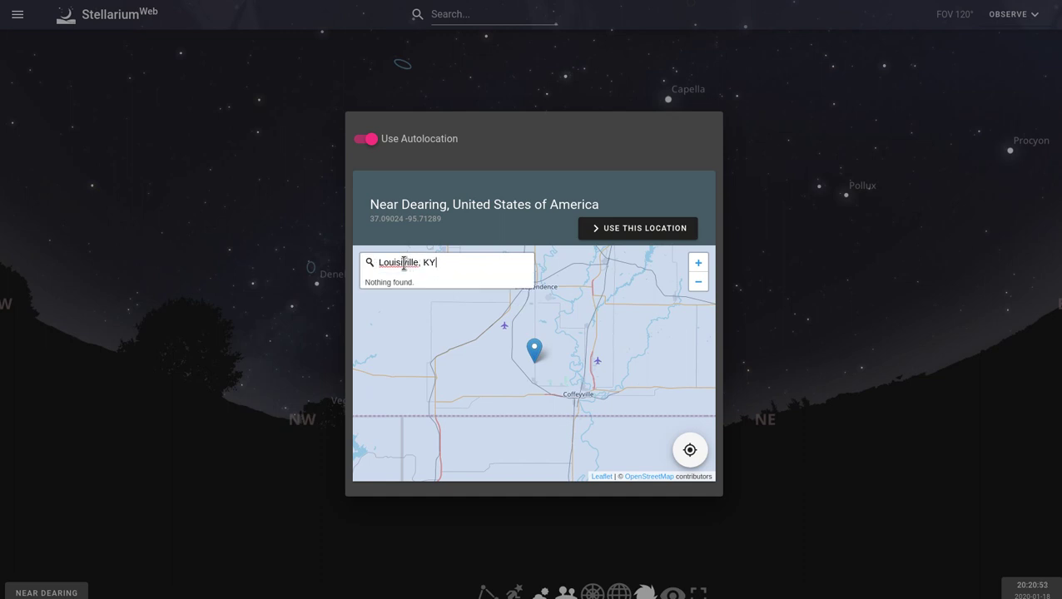
pyautogui.press('Left')
pyautogui.press('Left')
pyautogui.press('Left')
pyautogui.press('Left')
pyautogui.press('Left')
pyautogui.press('Left')
pyautogui.press('Left')
pyautogui.press('Left')
pyautogui.press('Left')
pyautogui.press('Return')
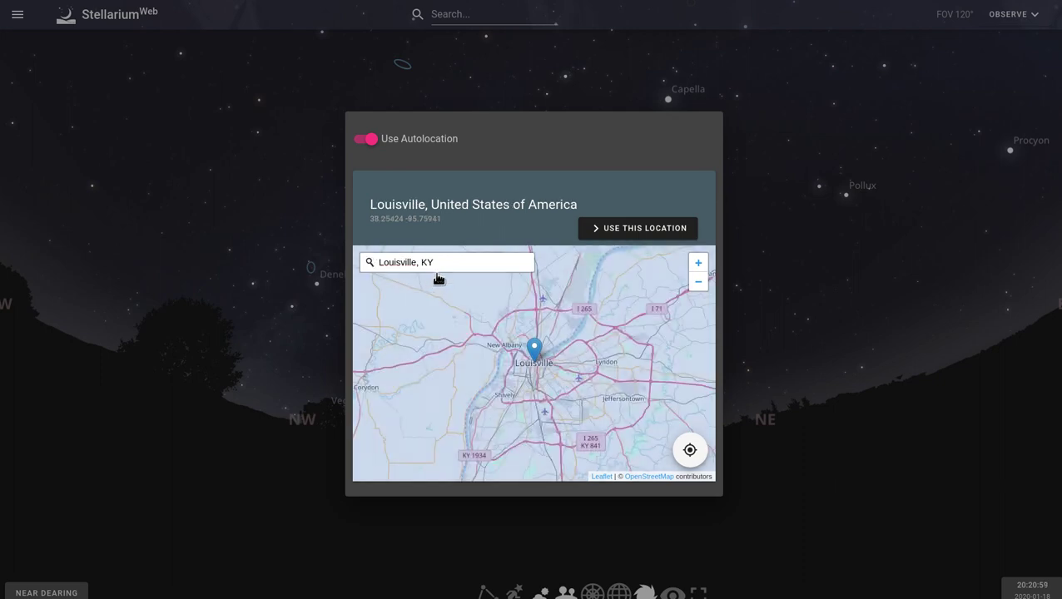
pyautogui.click(612, 230)
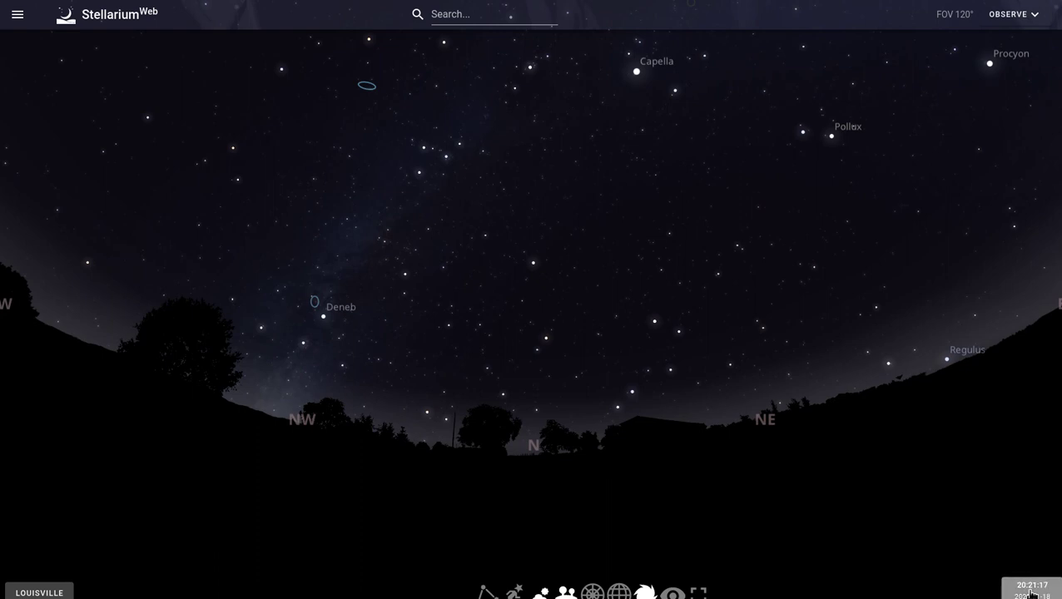
pyautogui.click(1031, 592)
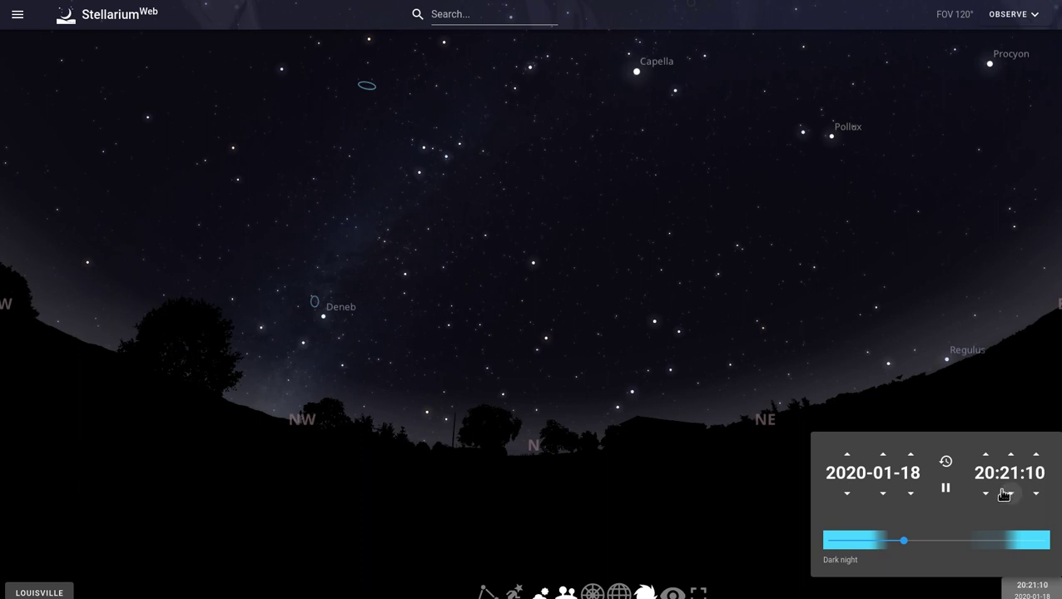
pyautogui.click(1016, 589)
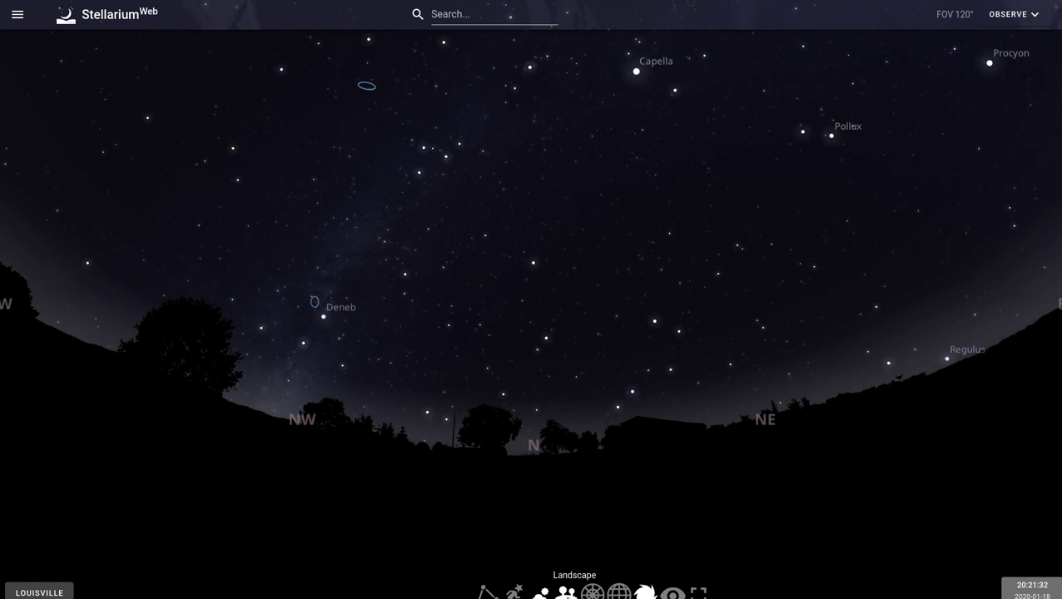
pyautogui.click(566, 593)
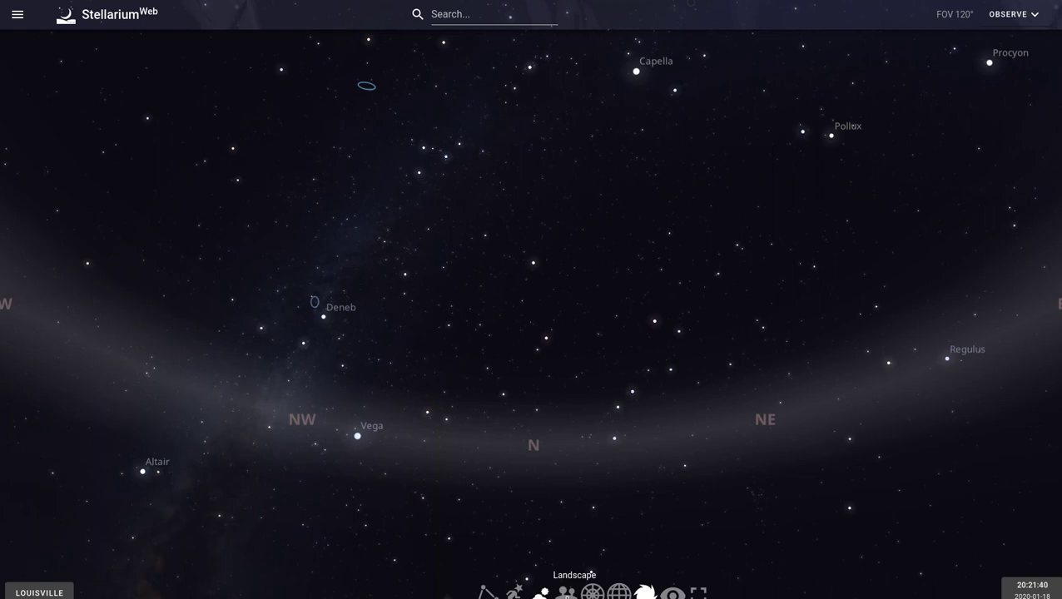
pyautogui.click(567, 592)
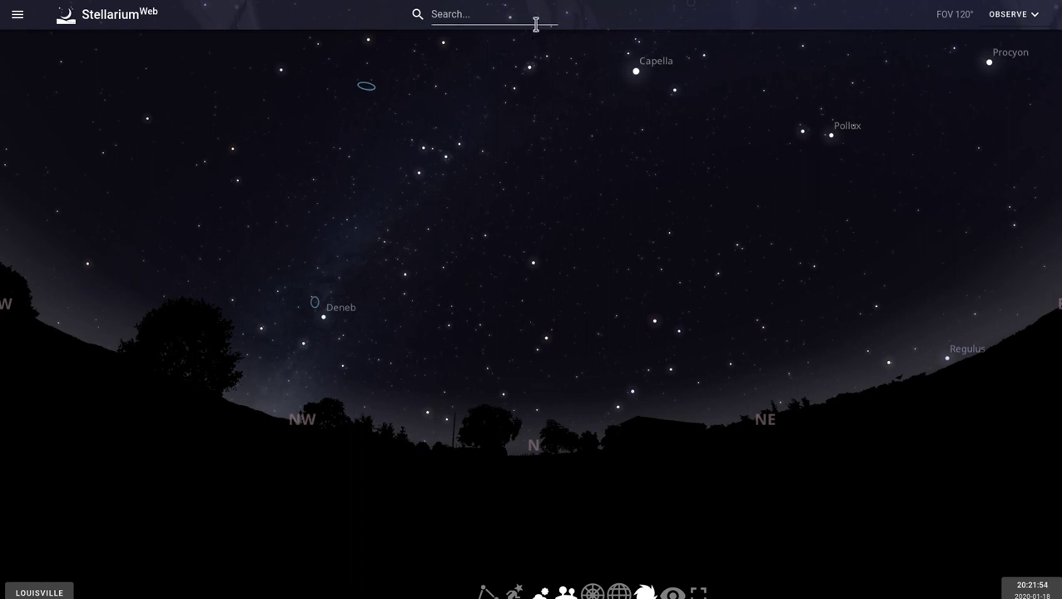
# Turn the sky view past Procyon, Sirius and Rigel to face due south.
pyautogui.moveTo(550, 229); pyautogui.dragTo(522, 518)
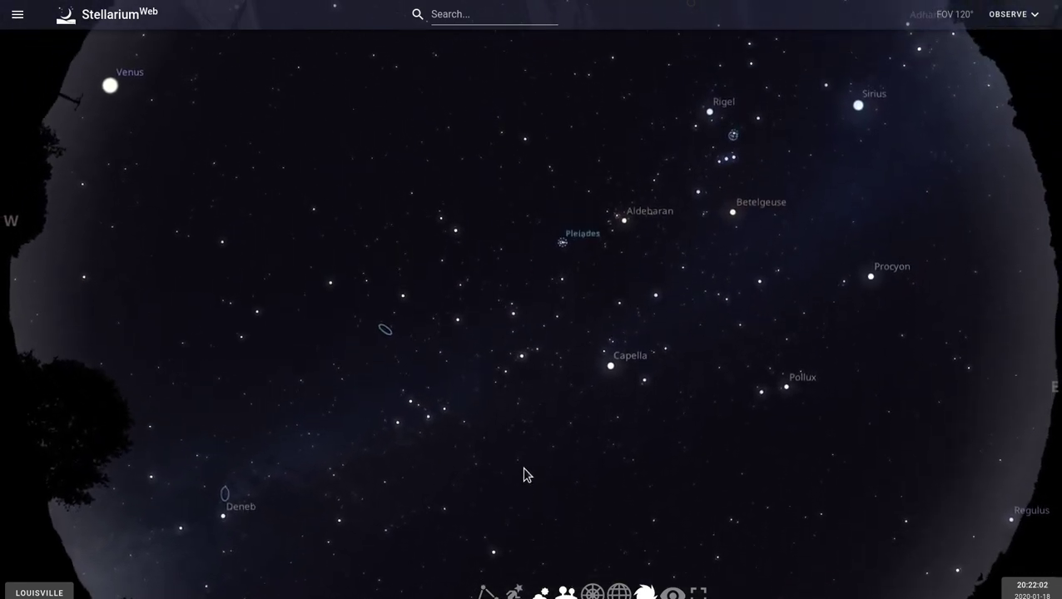
pyautogui.scroll(-5, 523, 474)
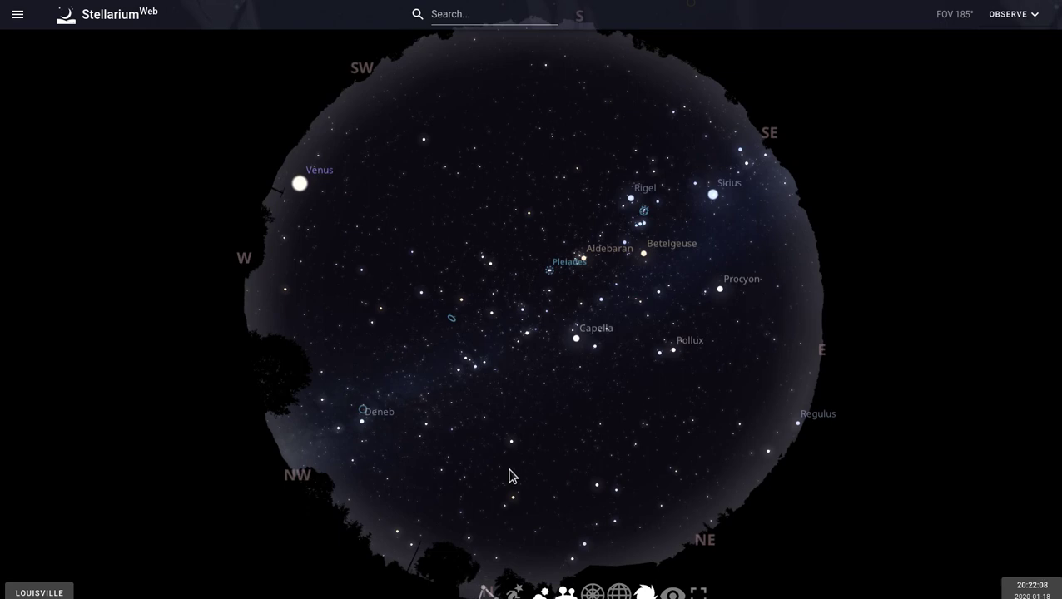
pyautogui.scroll(5, 511, 474)
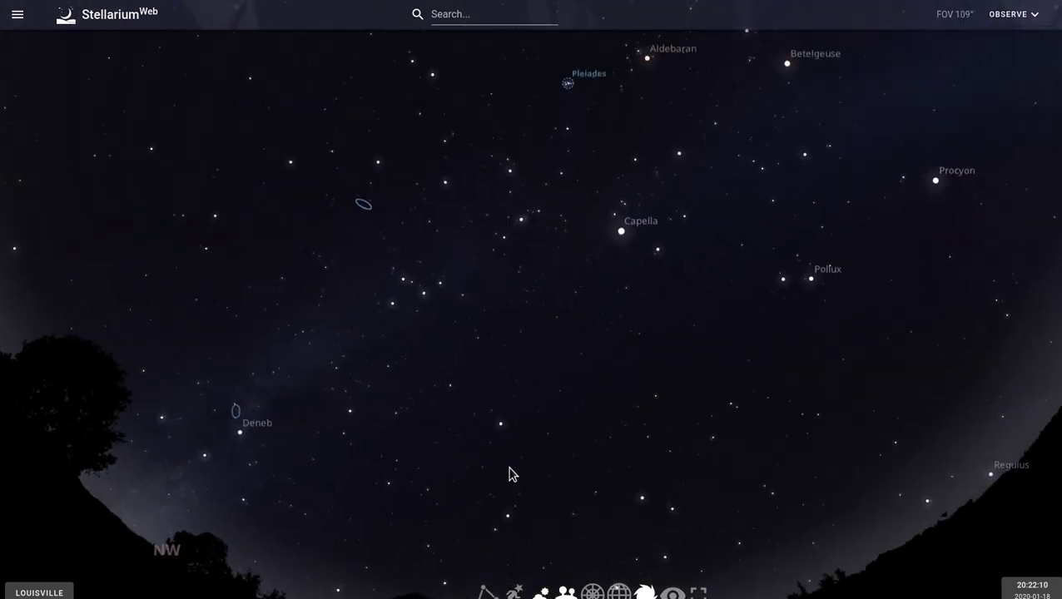
pyautogui.moveTo(510, 524); pyautogui.dragTo(505, 241)
pyautogui.moveTo(795, 277); pyautogui.dragTo(345, 265)
pyautogui.moveTo(811, 267); pyautogui.dragTo(526, 283)
pyautogui.moveTo(870, 283); pyautogui.dragTo(512, 499)
# Centre Orion and zoom in to about 15° on its belt and sword.
pyautogui.scroll(-5, 515, 480)
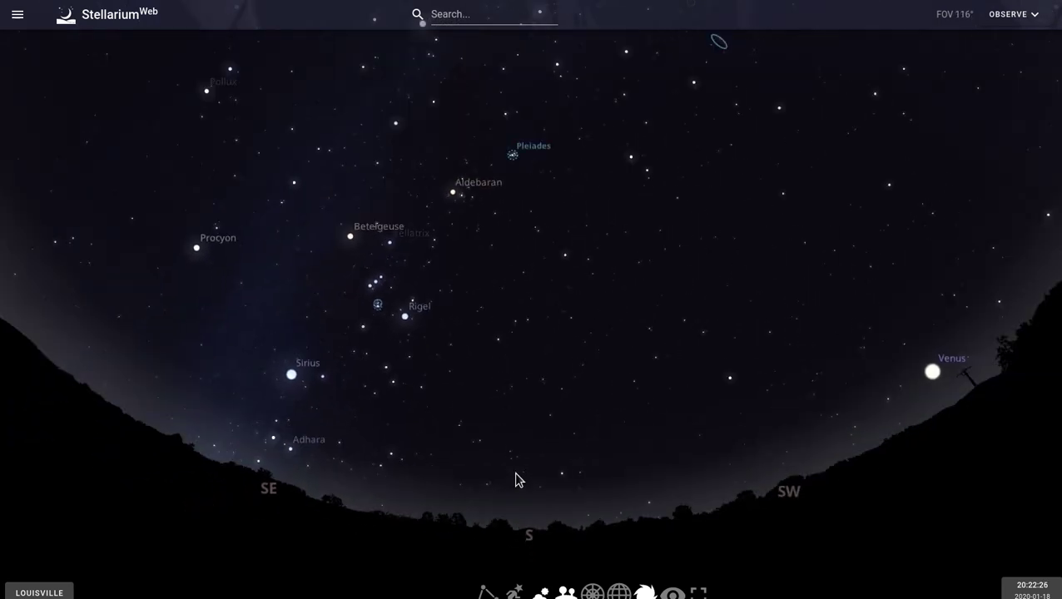
pyautogui.scroll(5, 515, 480)
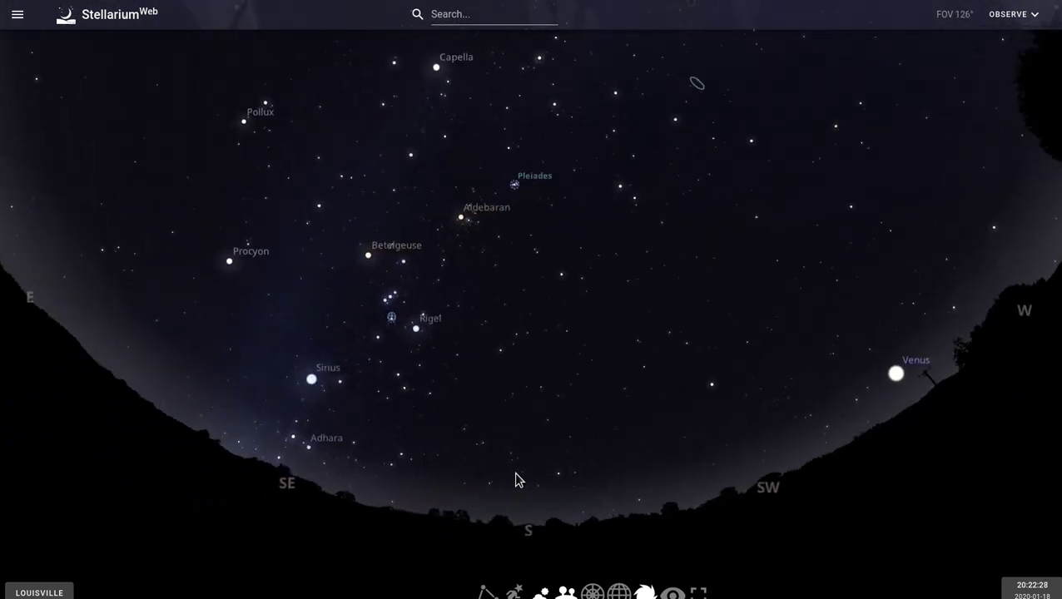
pyautogui.scroll(1, 515, 480)
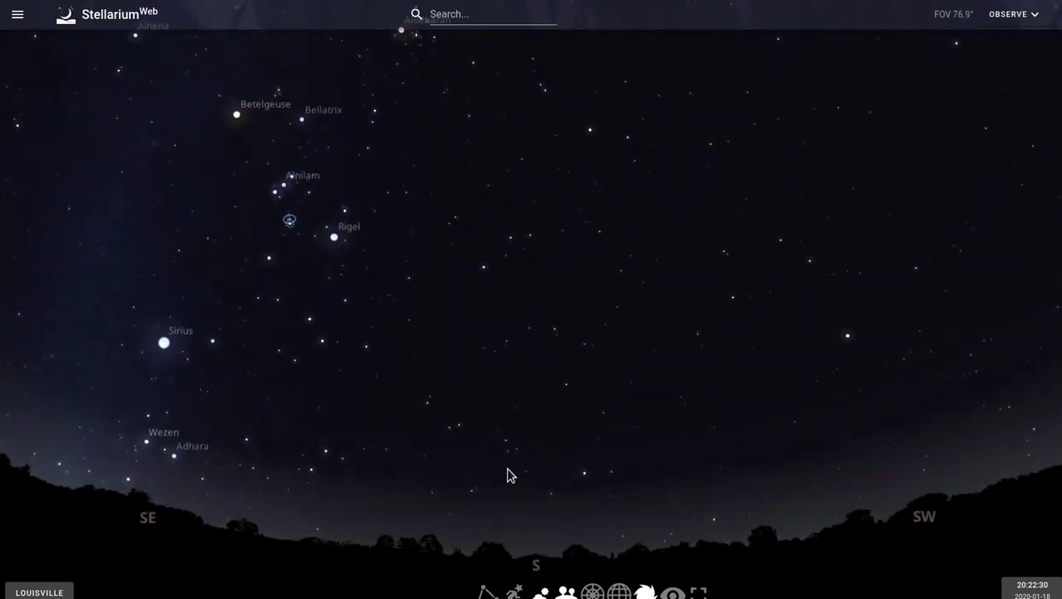
pyautogui.moveTo(507, 475); pyautogui.dragTo(896, 512)
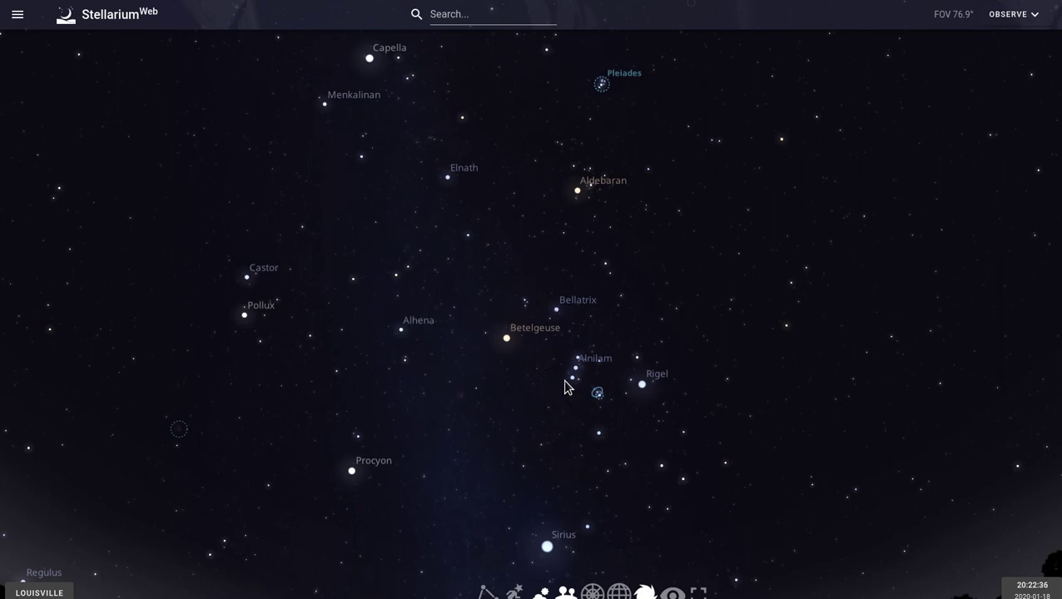
pyautogui.scroll(5, 563, 388)
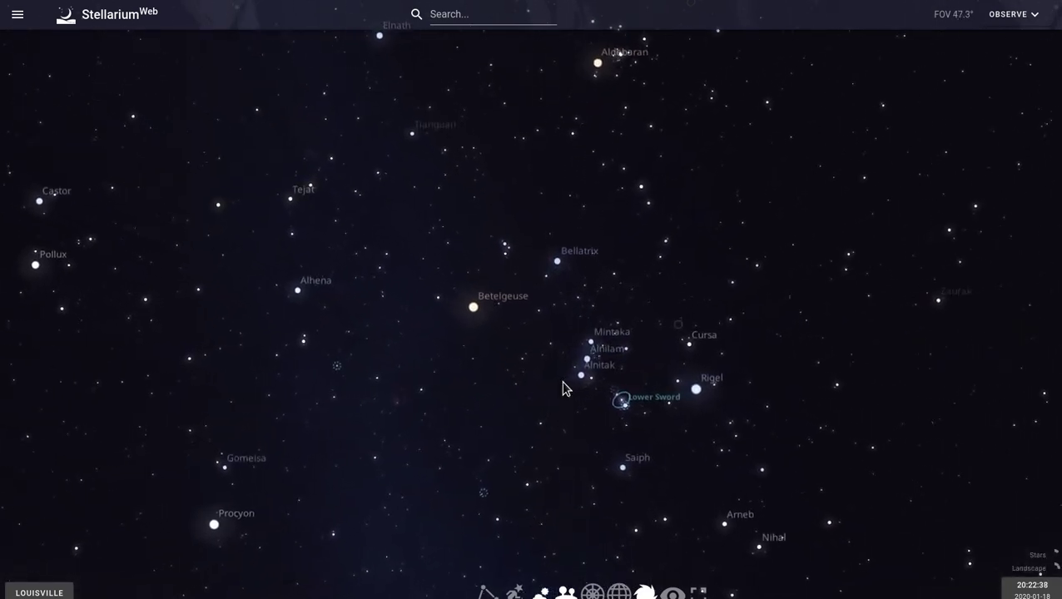
pyautogui.scroll(5, 562, 388)
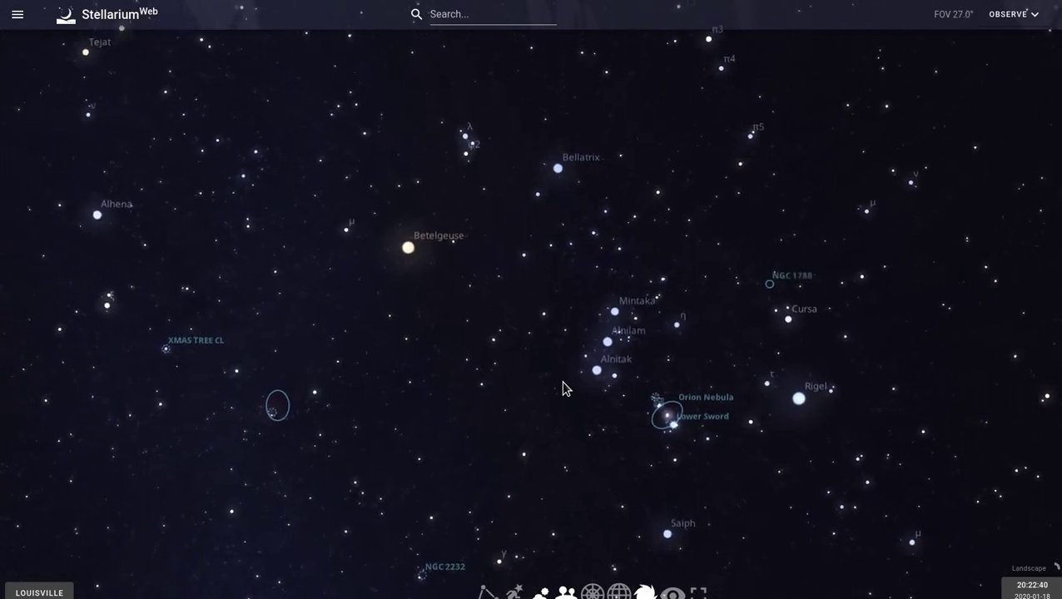
pyautogui.scroll(3, 562, 387)
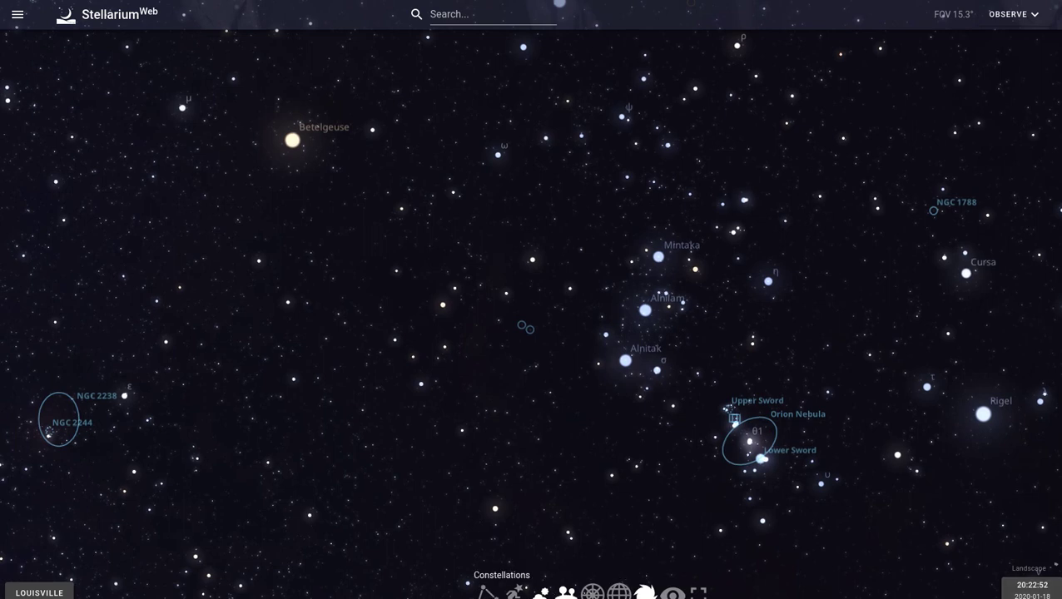
# Show the constellation lines while zooming out and back in on Orion, then hide them.
pyautogui.click(488, 591)
pyautogui.scroll(-5, 536, 467)
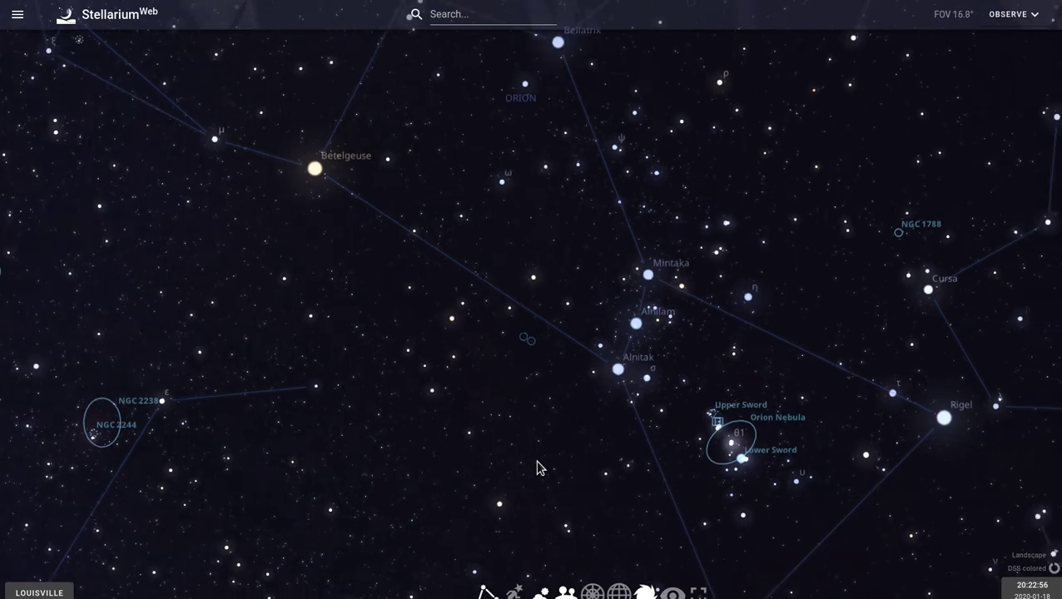
pyautogui.scroll(-5, 536, 466)
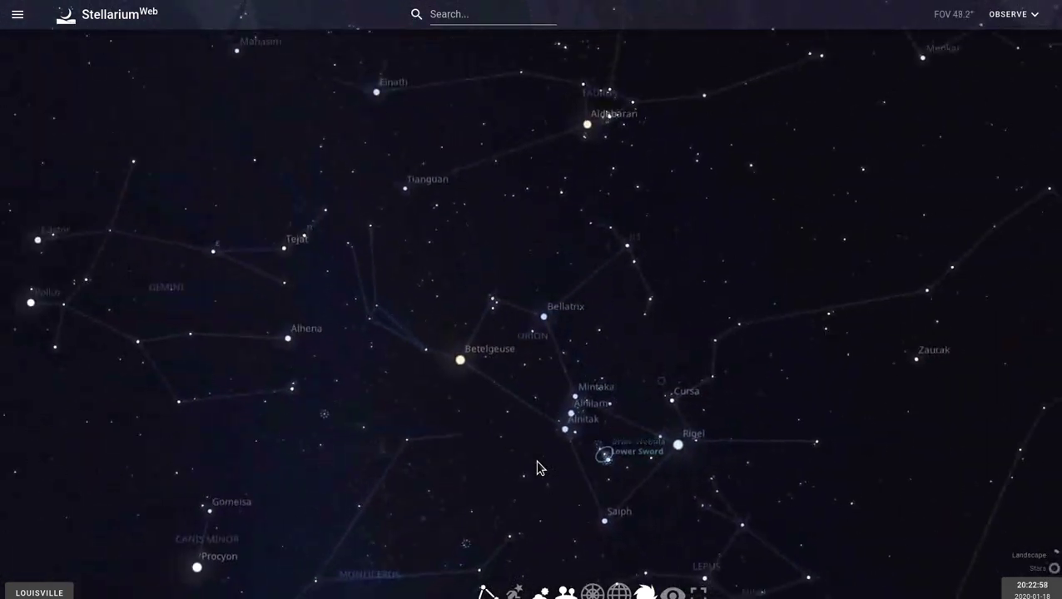
pyautogui.scroll(-5, 536, 467)
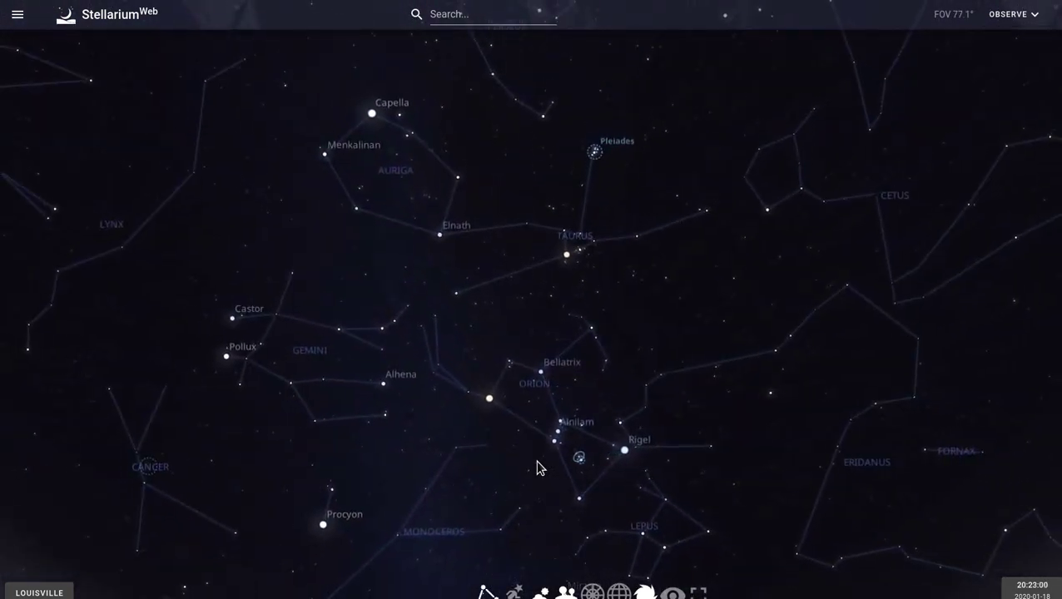
pyautogui.scroll(5, 536, 467)
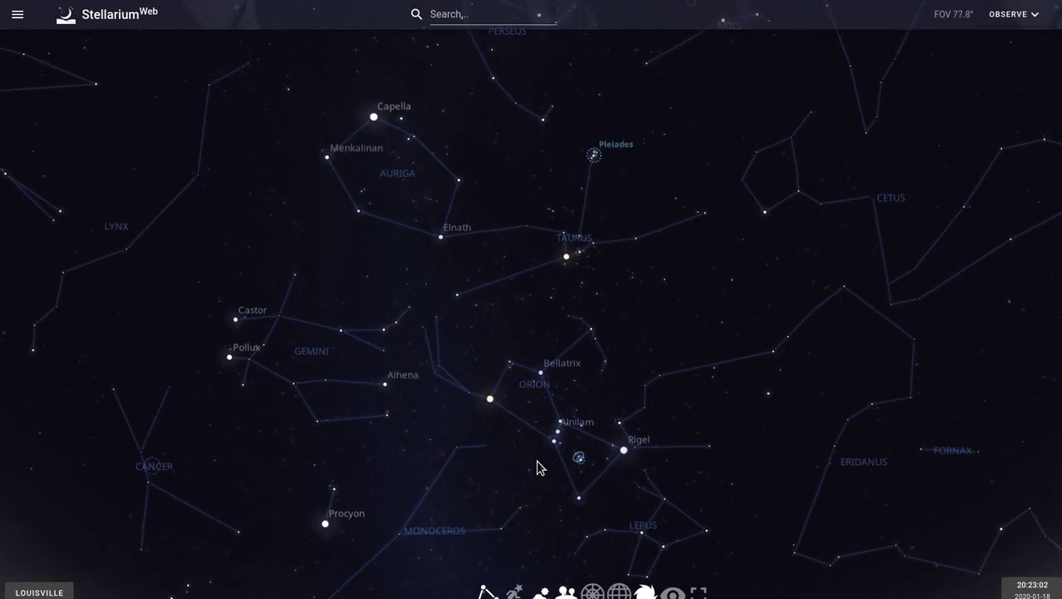
pyautogui.scroll(4, 537, 467)
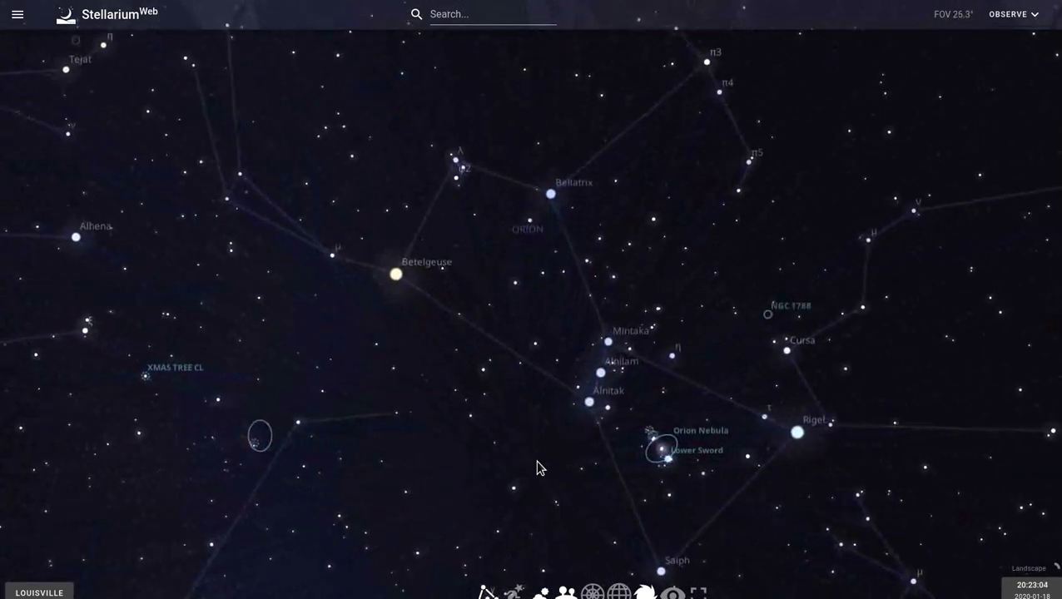
pyautogui.click(488, 592)
# Overlay the constellation artwork and zoom in on Orion's hunter figure.
pyautogui.click(513, 591)
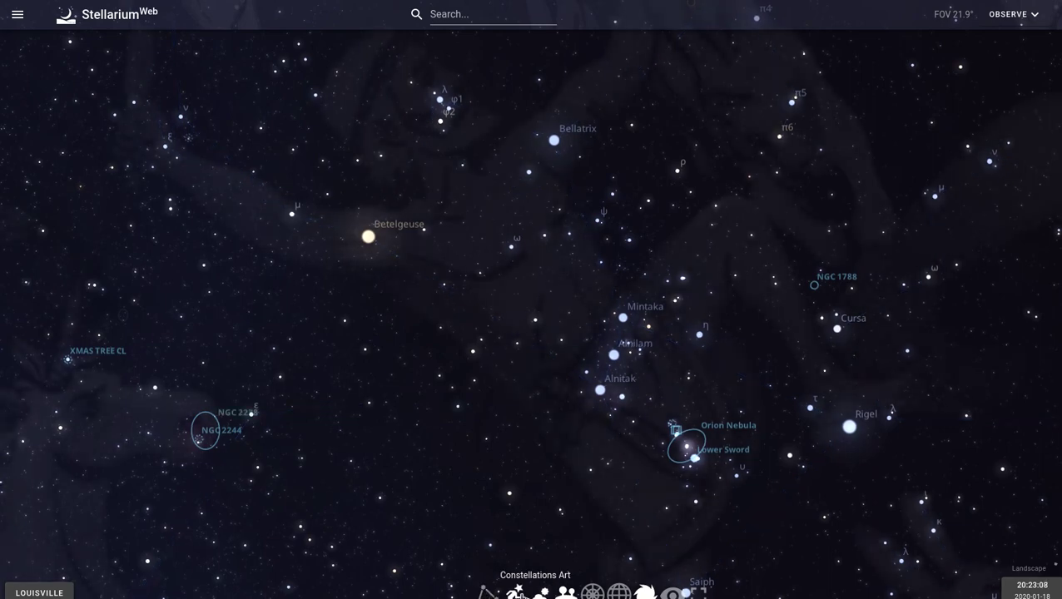
pyautogui.scroll(1, 450, 513)
pyautogui.scroll(-5, 449, 515)
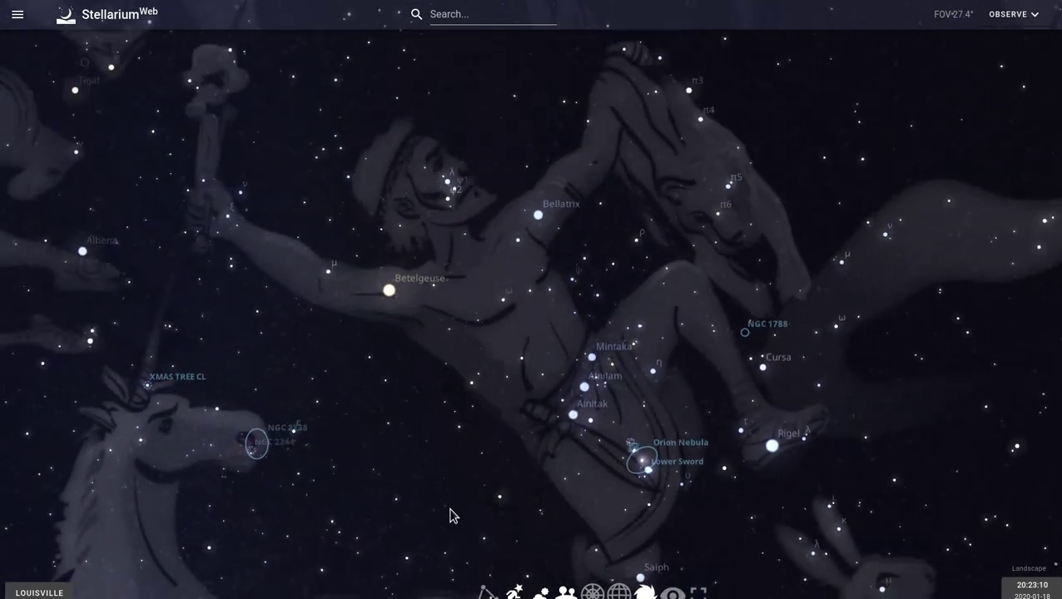
pyautogui.scroll(-4, 449, 516)
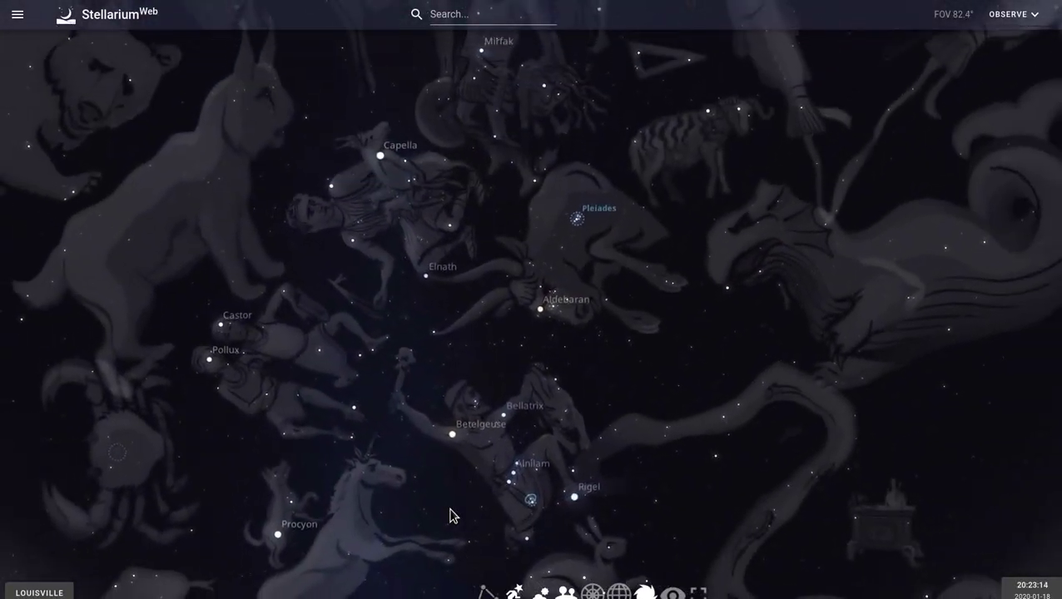
pyautogui.scroll(1, 450, 516)
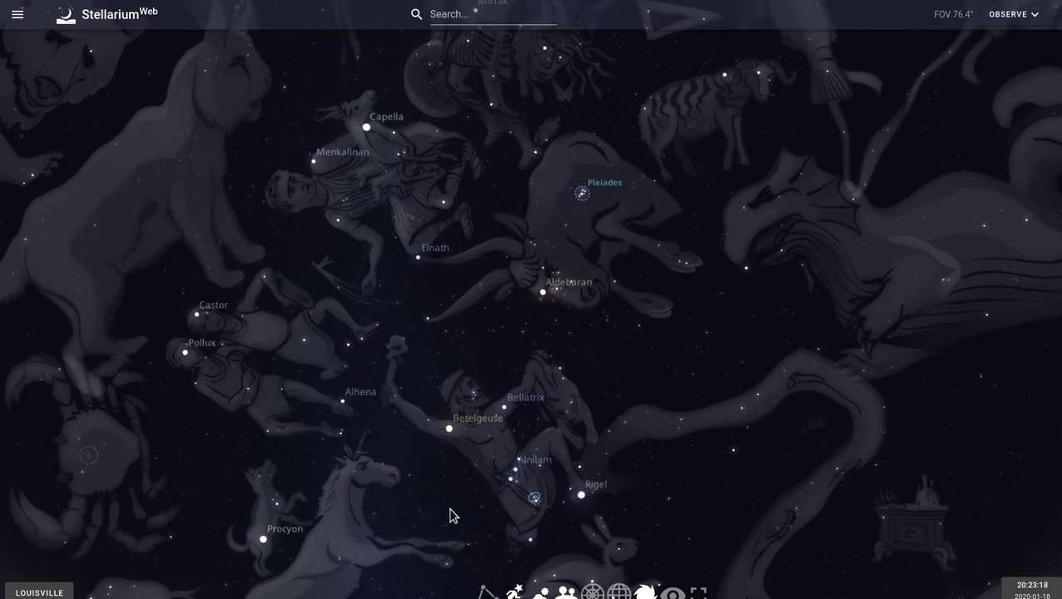
pyautogui.scroll(5, 449, 516)
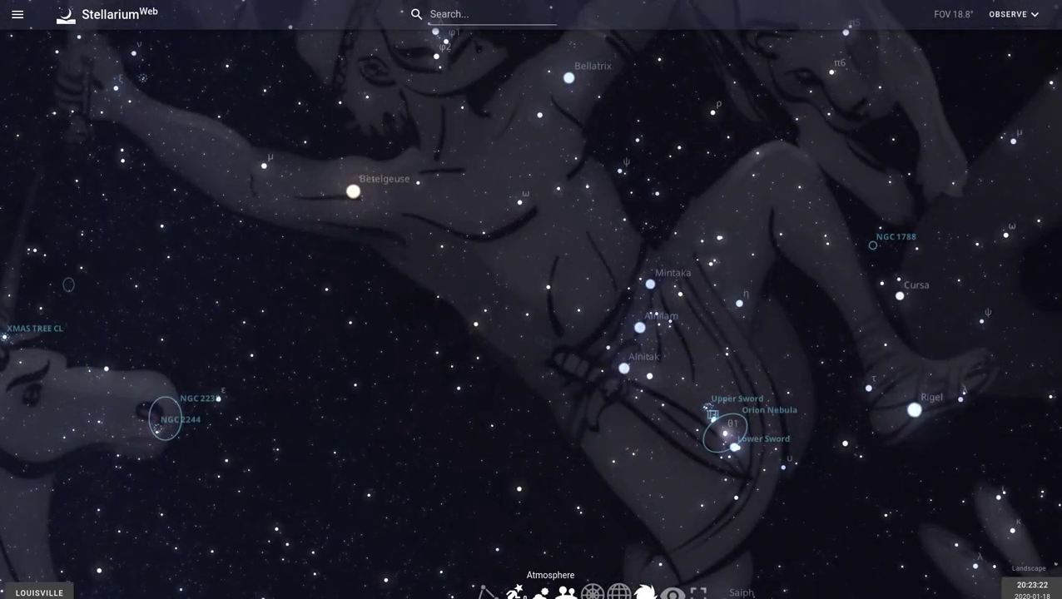
# Turn off constellation artwork and atmosphere, then zoom out to the southeastern horizon.
pyautogui.click(515, 591)
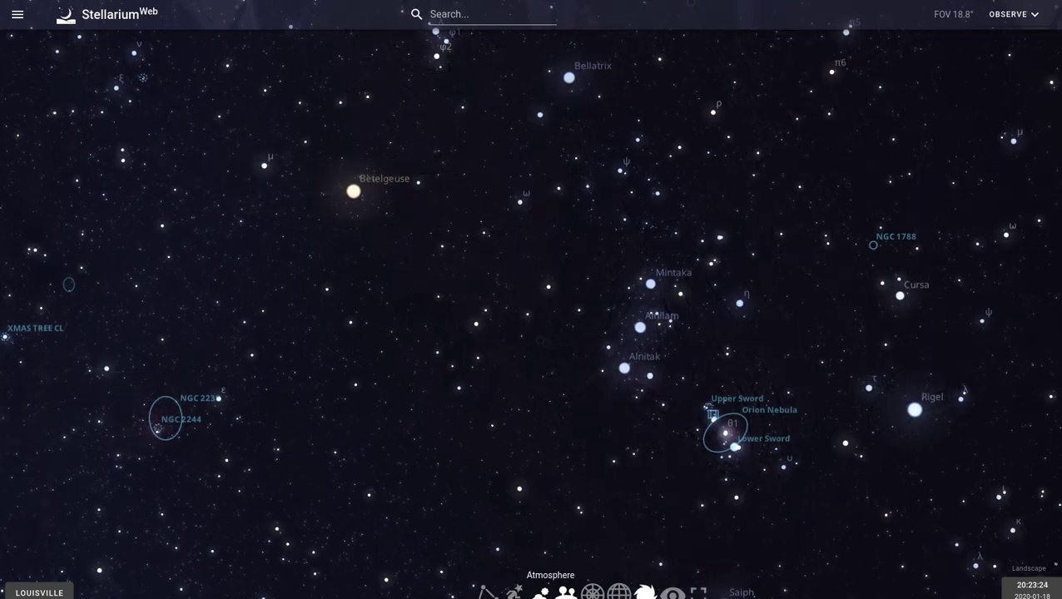
pyautogui.click(540, 592)
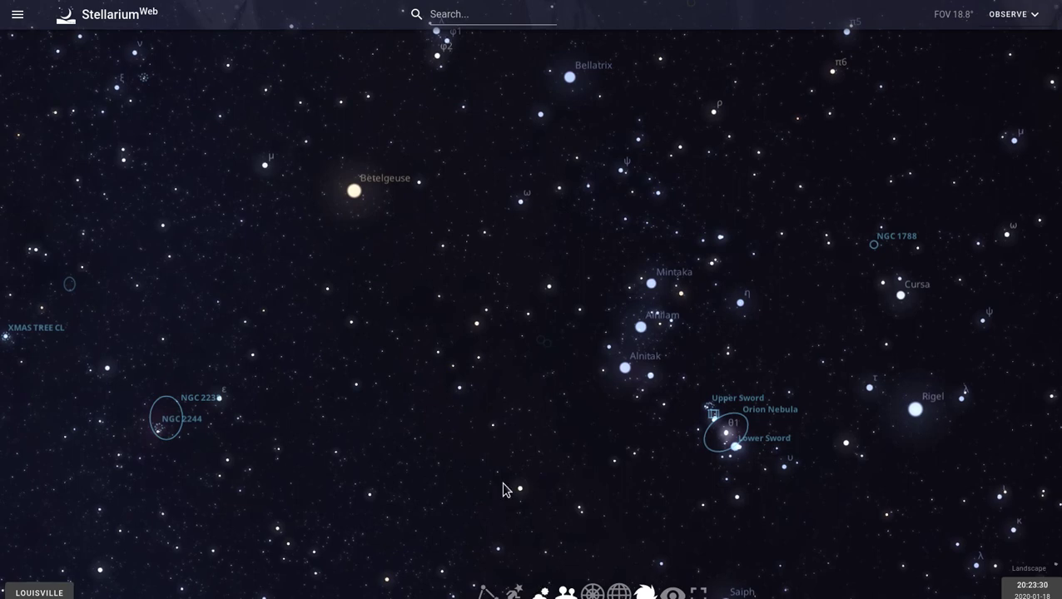
pyautogui.scroll(-1, 503, 472)
pyautogui.scroll(-5, 502, 473)
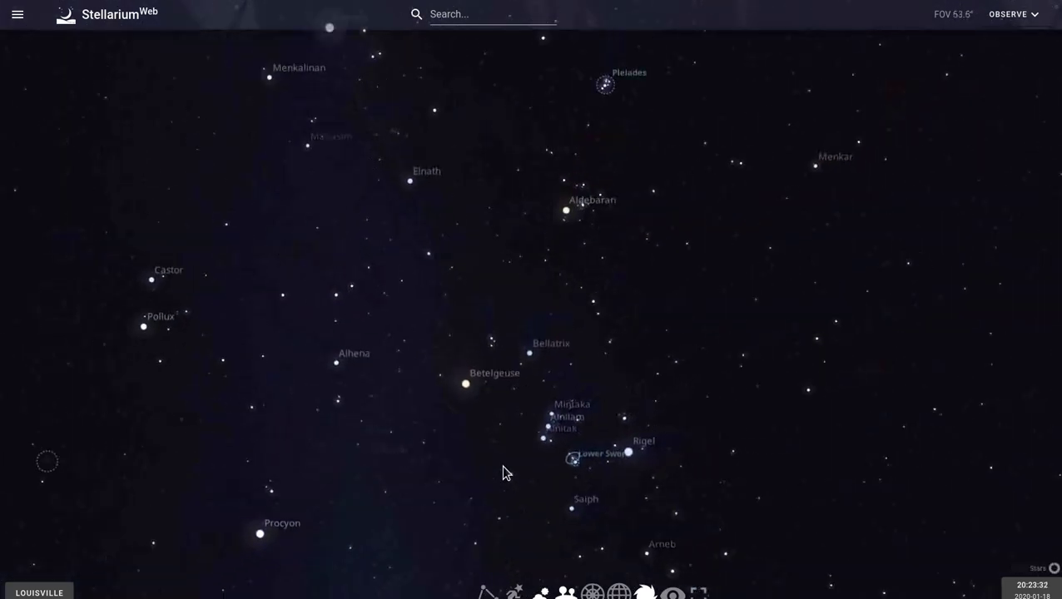
pyautogui.scroll(-3, 502, 473)
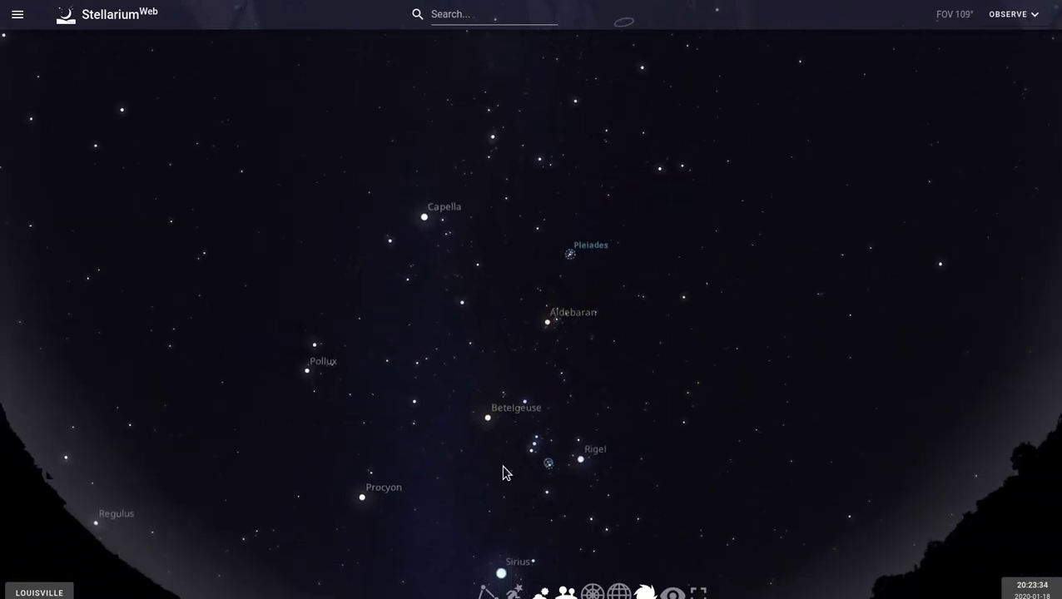
pyautogui.moveTo(507, 450); pyautogui.dragTo(509, 293)
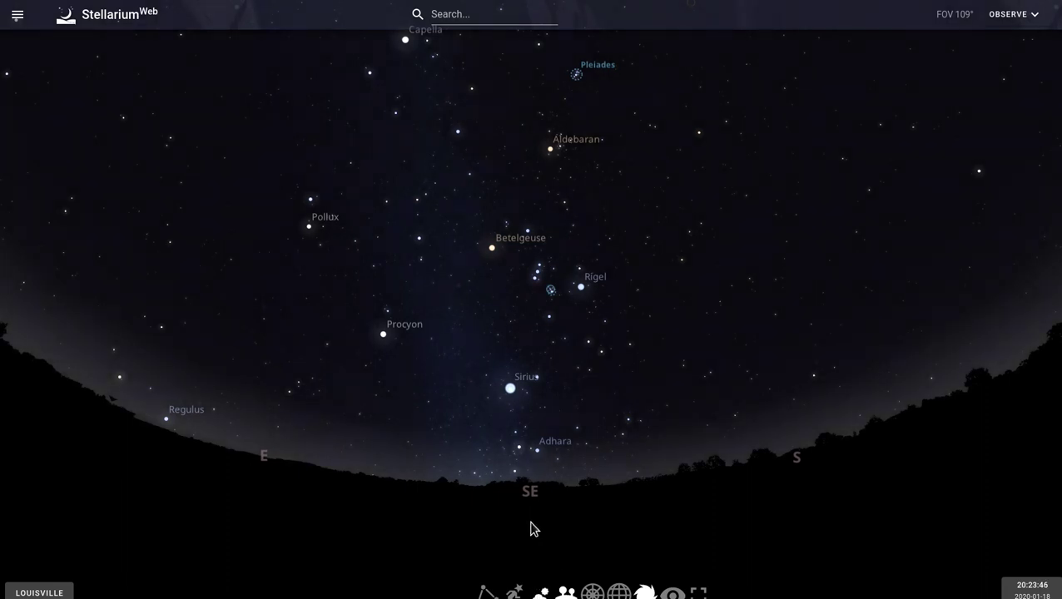
pyautogui.scroll(-5, 529, 490)
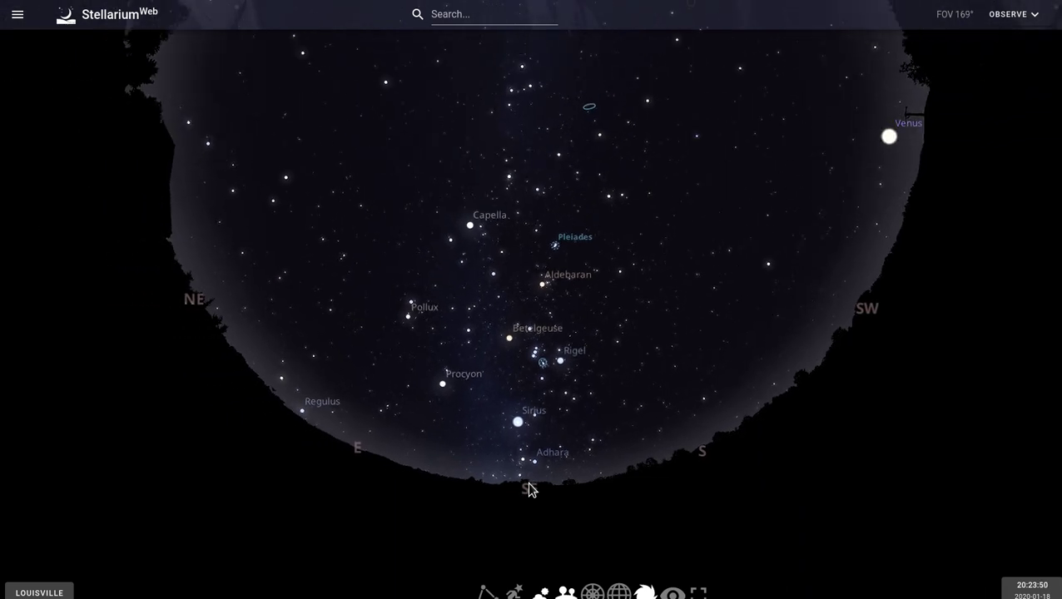
pyautogui.scroll(2, 529, 489)
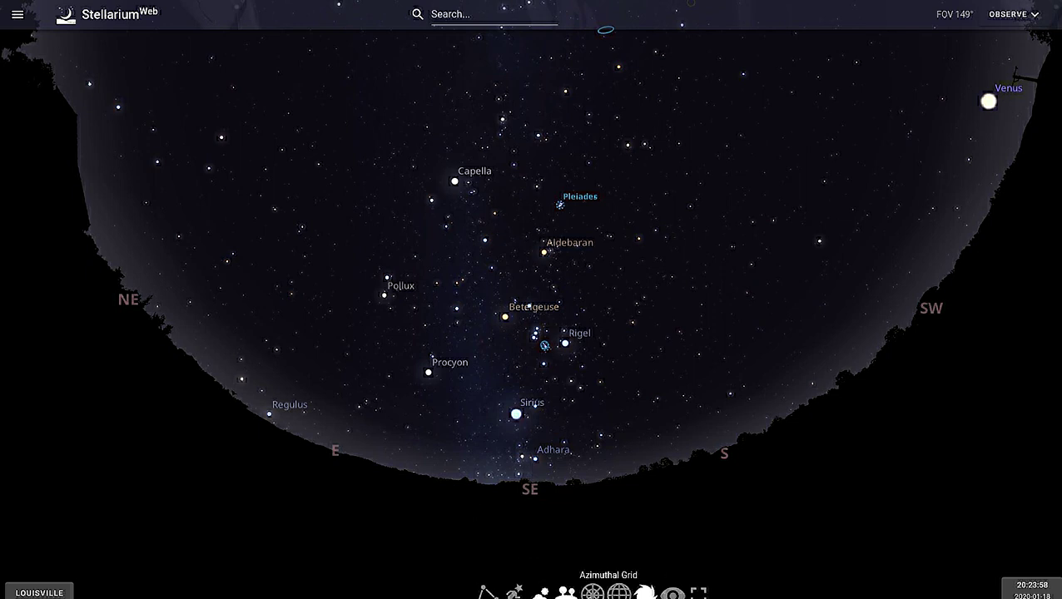
# Overlay the azimuthal grid and zoom to a 68.5° field around Sirius, Procyon and Rigel.
pyautogui.click(592, 592)
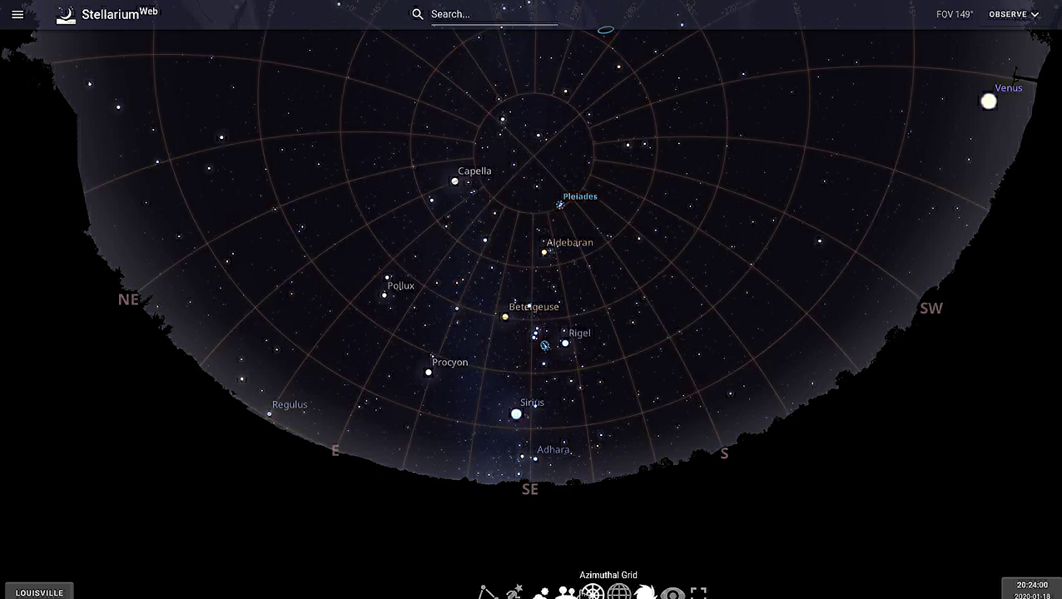
pyautogui.scroll(1, 539, 549)
pyautogui.scroll(5, 537, 549)
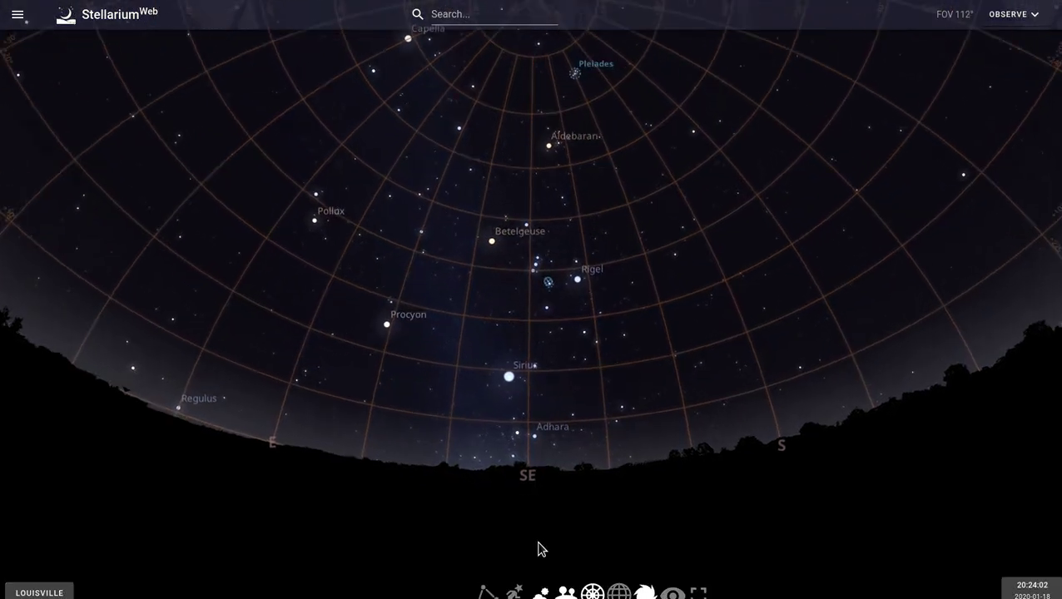
pyautogui.scroll(1, 537, 549)
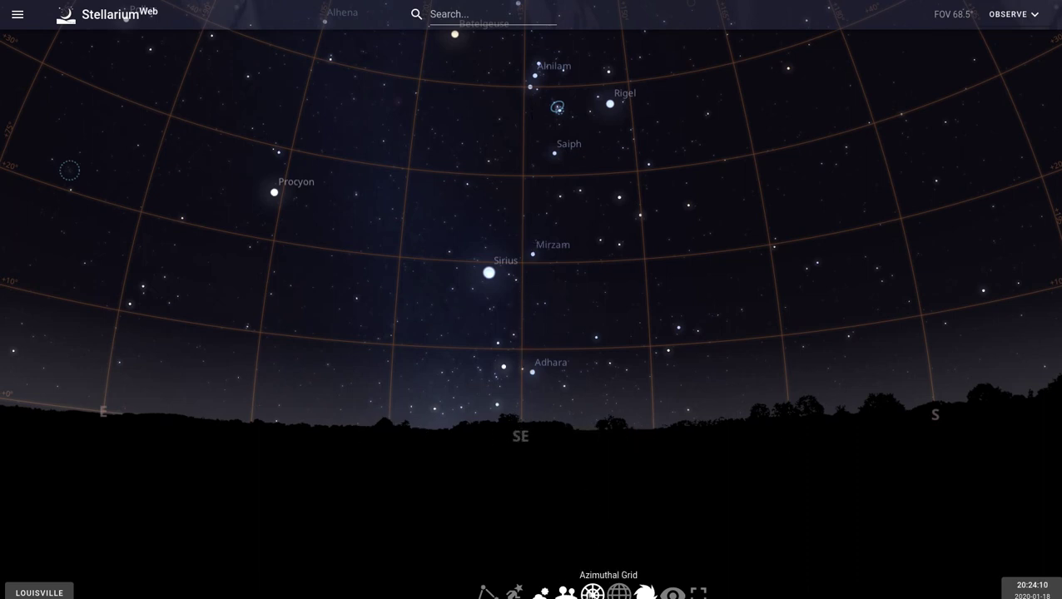
# Swap the azimuthal grid for the equatorial grid and widen to a 184° fisheye field.
pyautogui.click(593, 592)
pyautogui.click(618, 591)
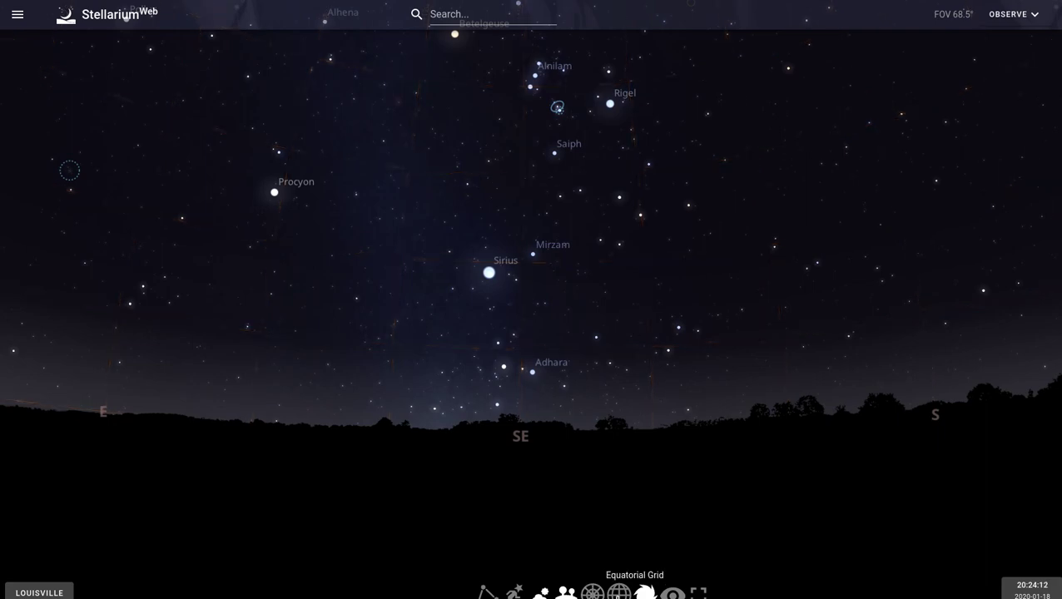
pyautogui.scroll(-10, 517, 484)
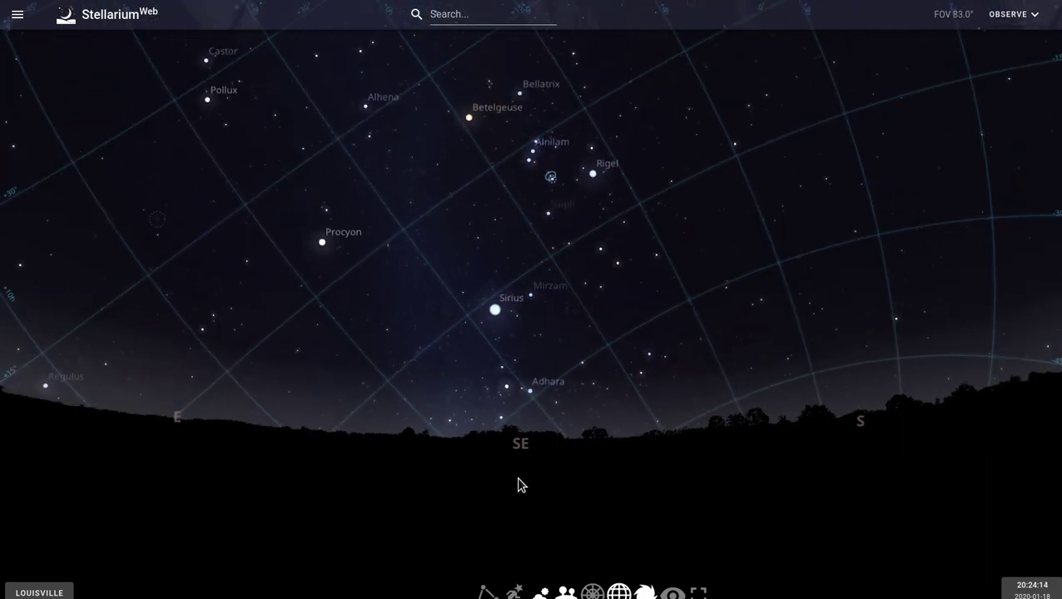
pyautogui.scroll(-2, 518, 484)
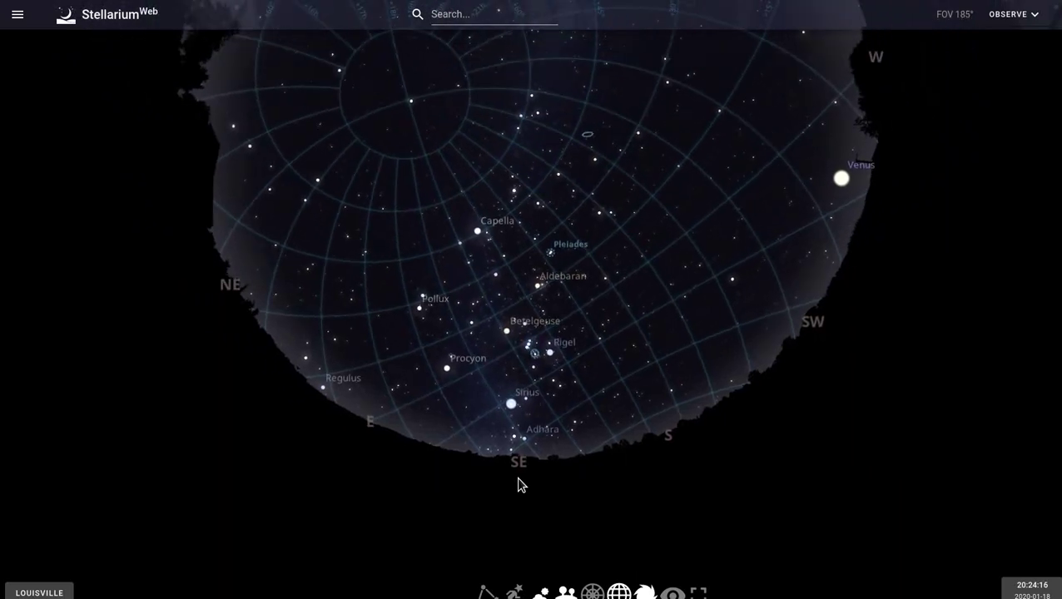
pyautogui.scroll(1, 518, 484)
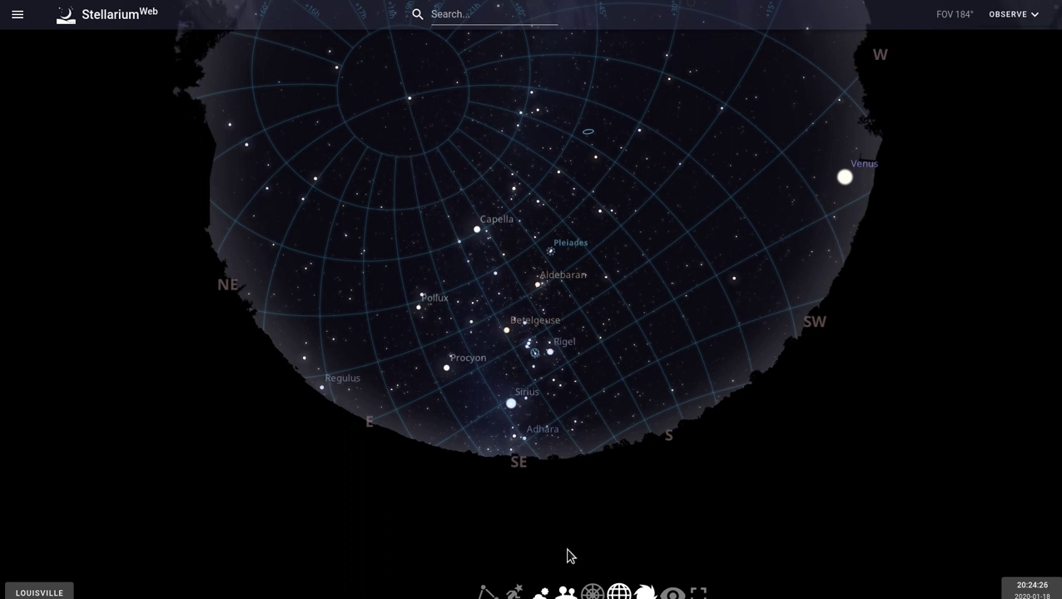
# Hide the equatorial grid, show deep-sky markers, and centre Orion at a 22.1° field.
pyautogui.click(619, 592)
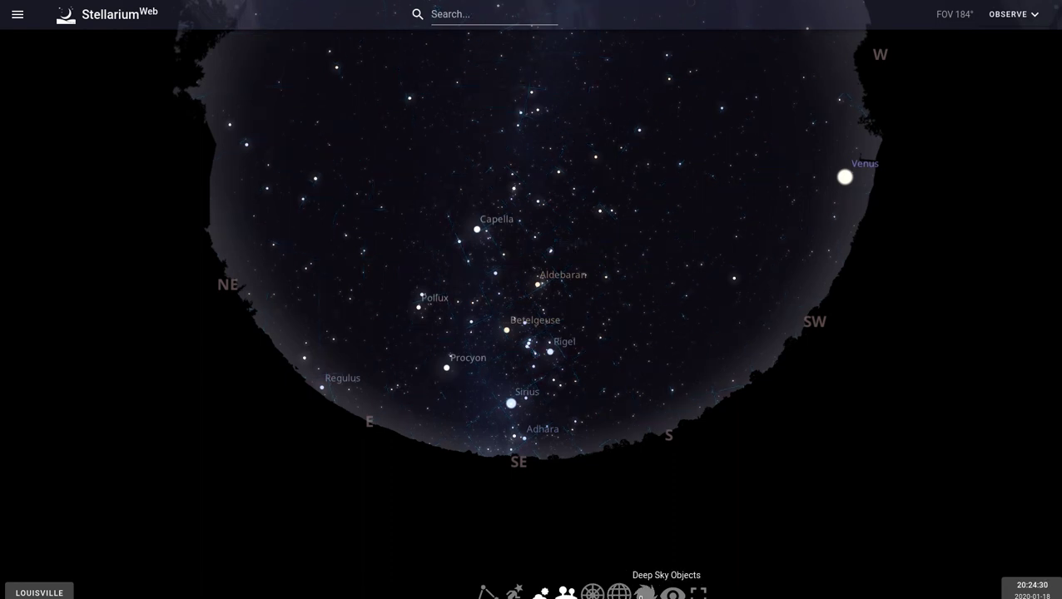
pyautogui.click(646, 592)
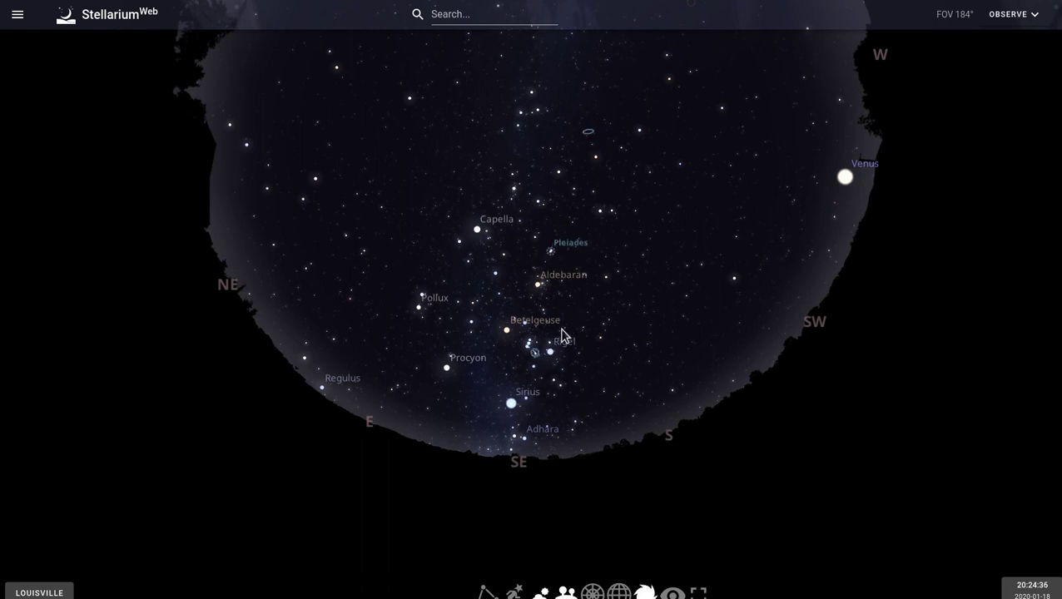
pyautogui.scroll(5, 561, 337)
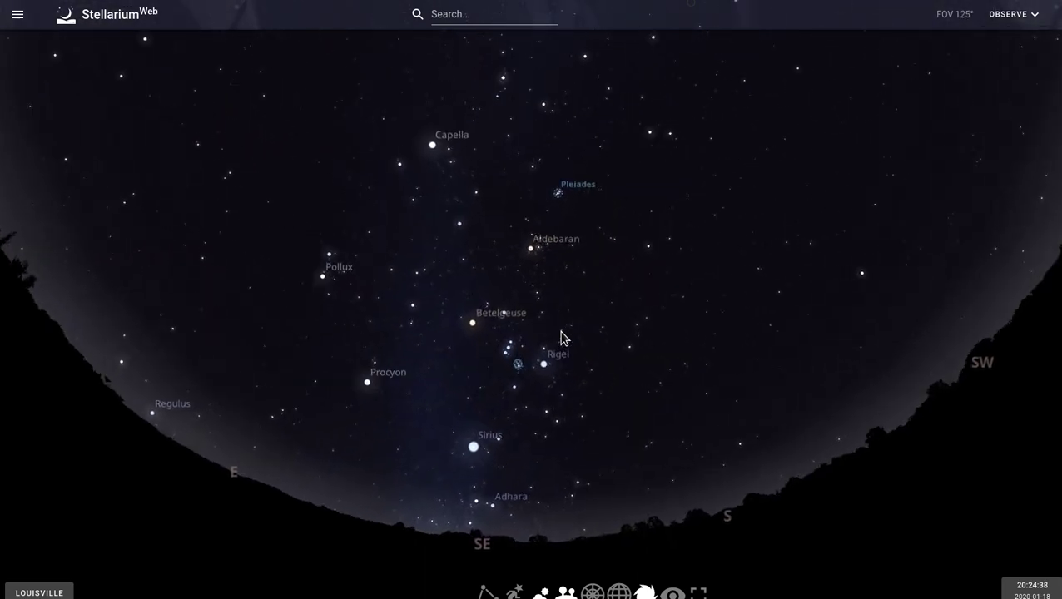
pyautogui.scroll(5, 560, 337)
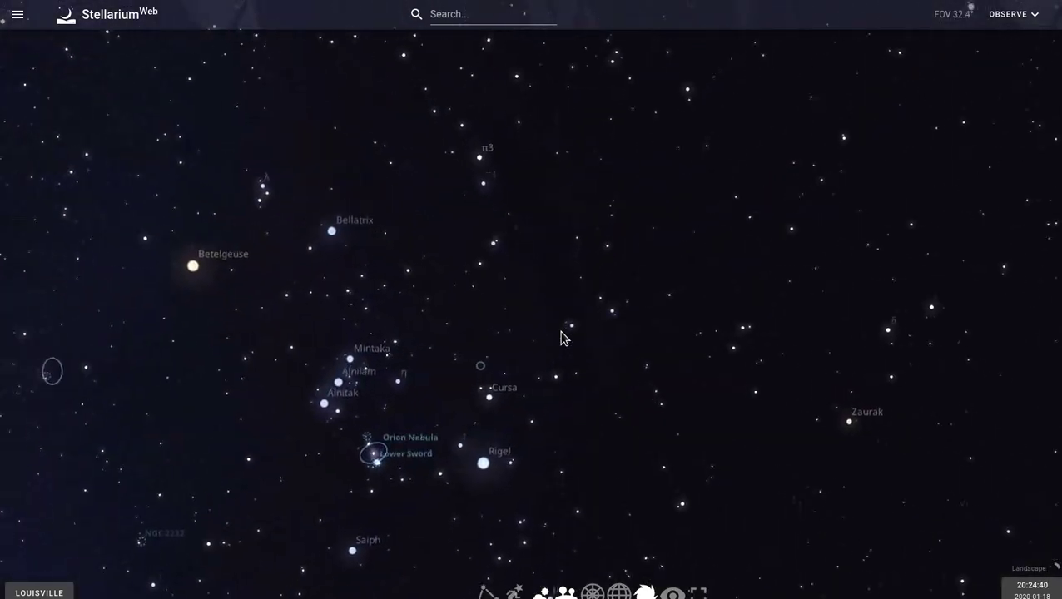
pyautogui.scroll(2, 561, 337)
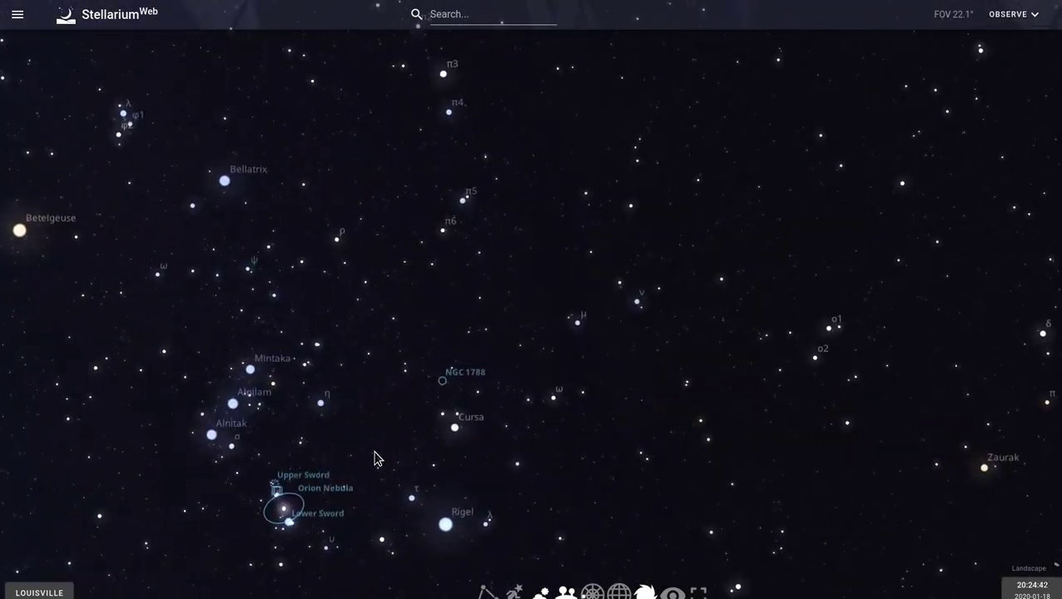
pyautogui.moveTo(375, 459); pyautogui.dragTo(641, 304)
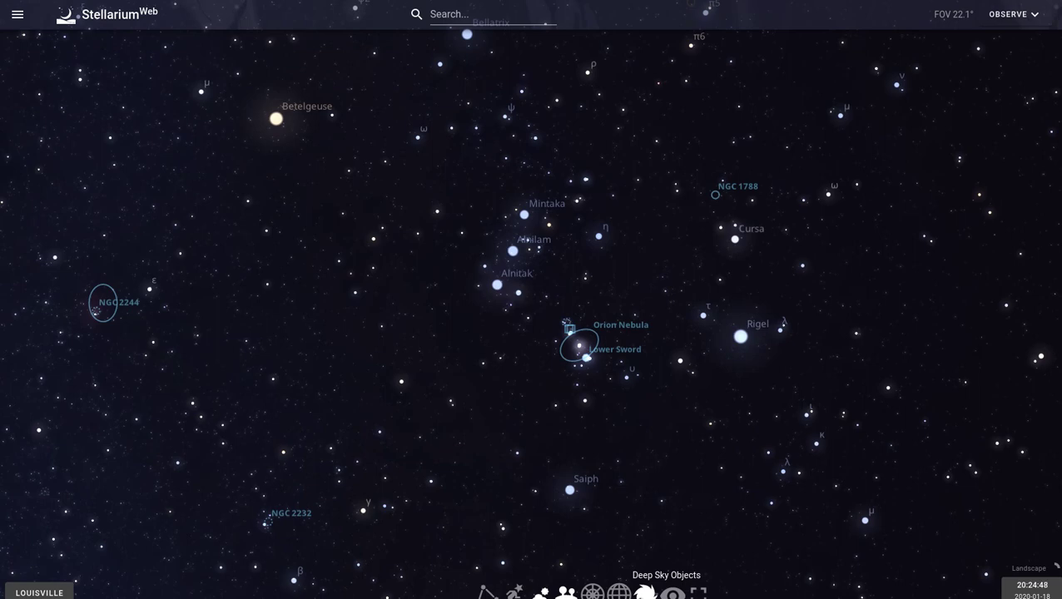
pyautogui.click(645, 593)
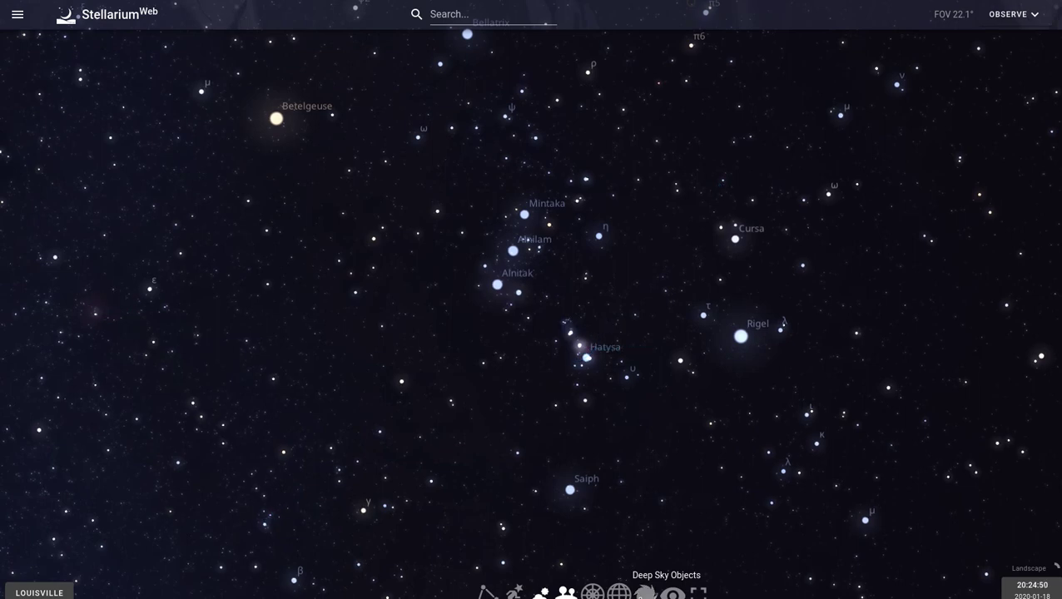
pyautogui.click(645, 592)
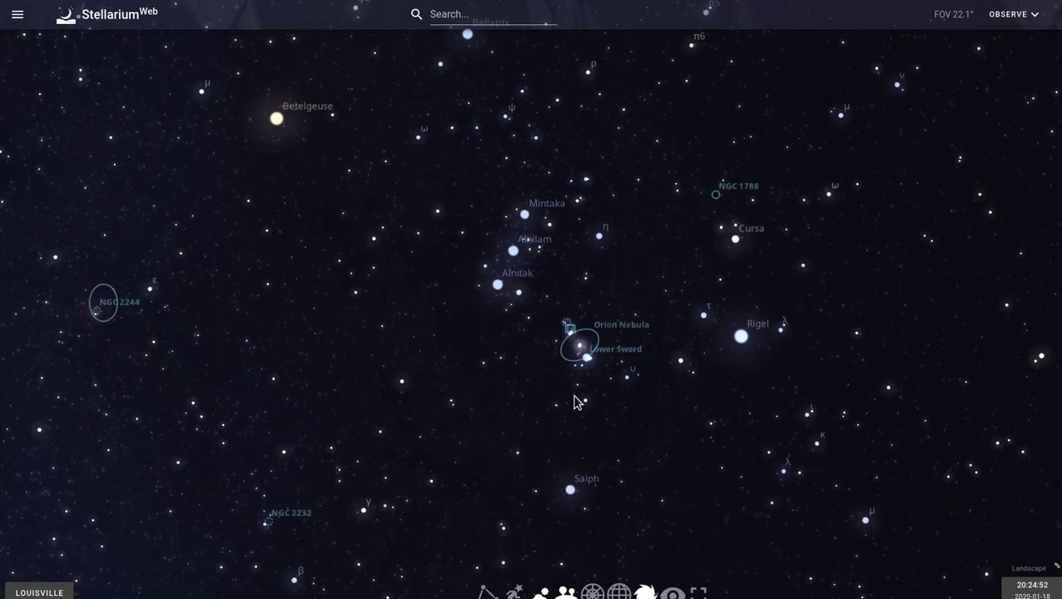
# Zoom out from the 0.2° close-up, keeping the Orion Nebula centred.
pyautogui.scroll(10, 574, 403)
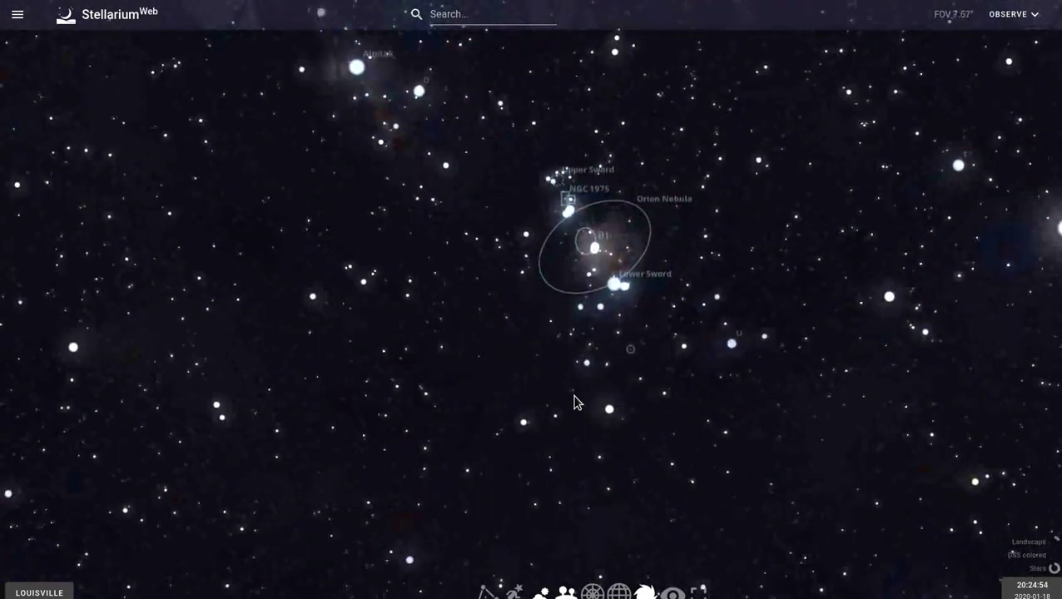
pyautogui.scroll(3, 574, 402)
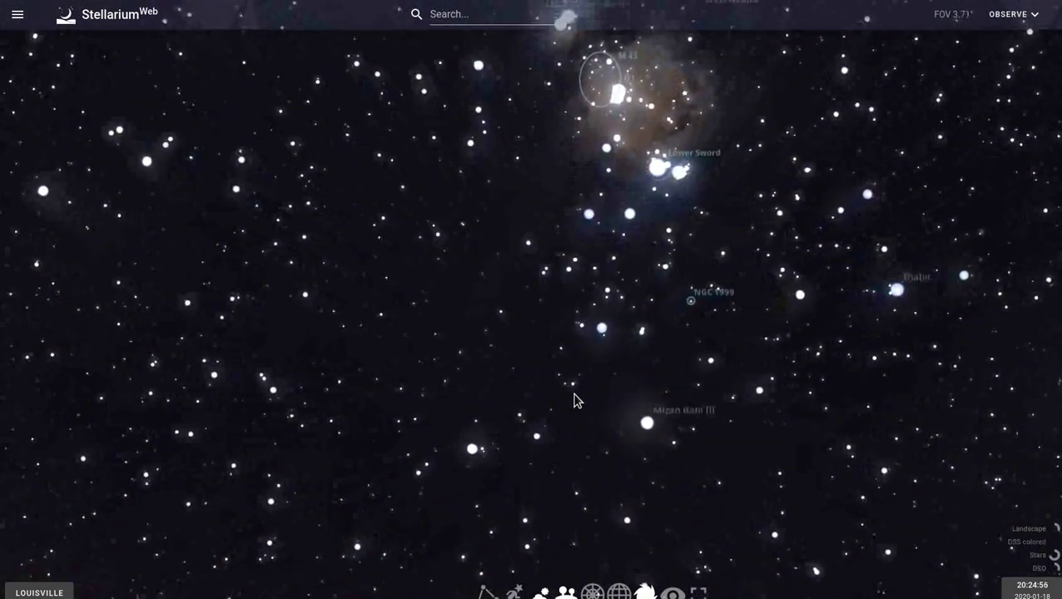
pyautogui.moveTo(628, 239); pyautogui.dragTo(564, 363)
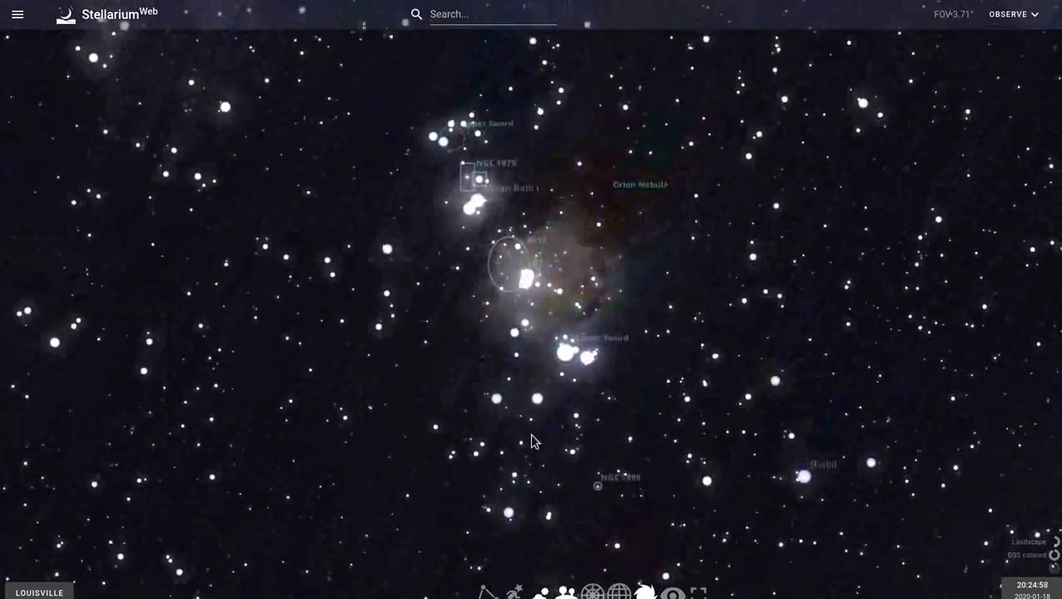
pyautogui.scroll(3, 528, 453)
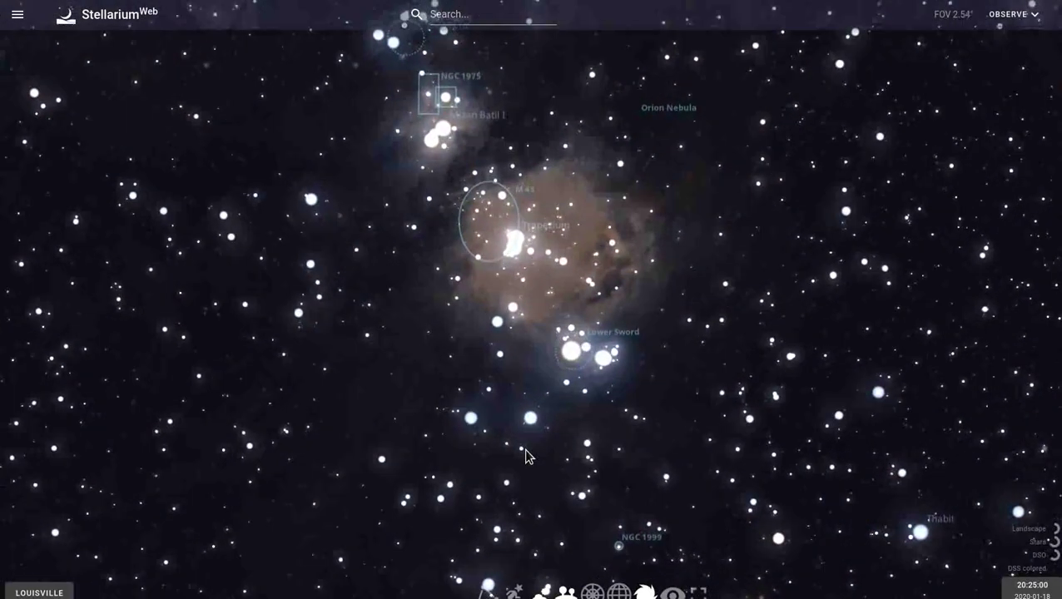
pyautogui.scroll(3, 525, 453)
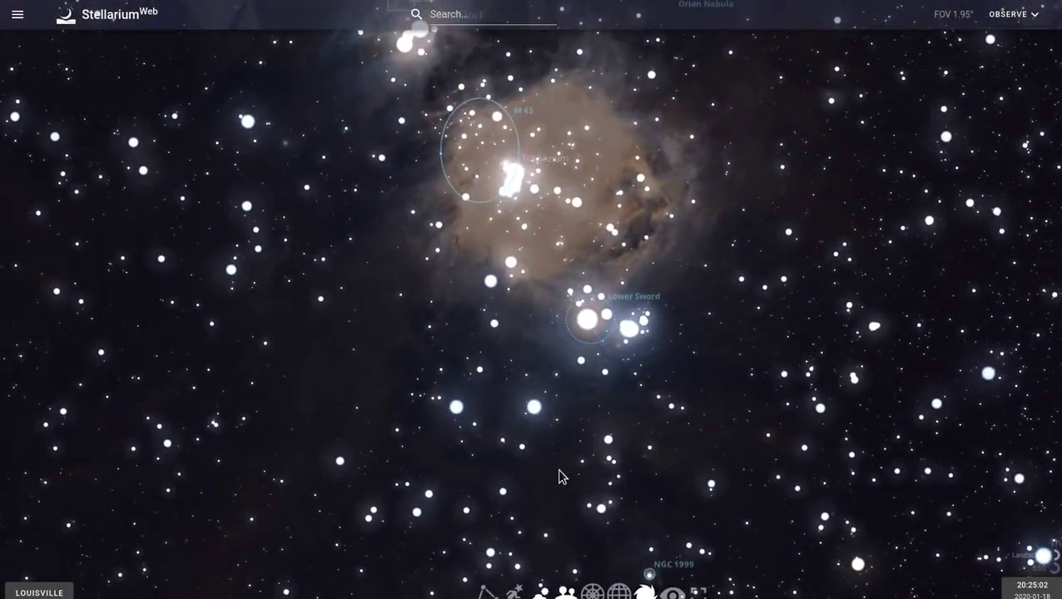
pyautogui.scroll(-5, 811, 549)
pyautogui.scroll(3, 806, 548)
pyautogui.scroll(-2, 805, 548)
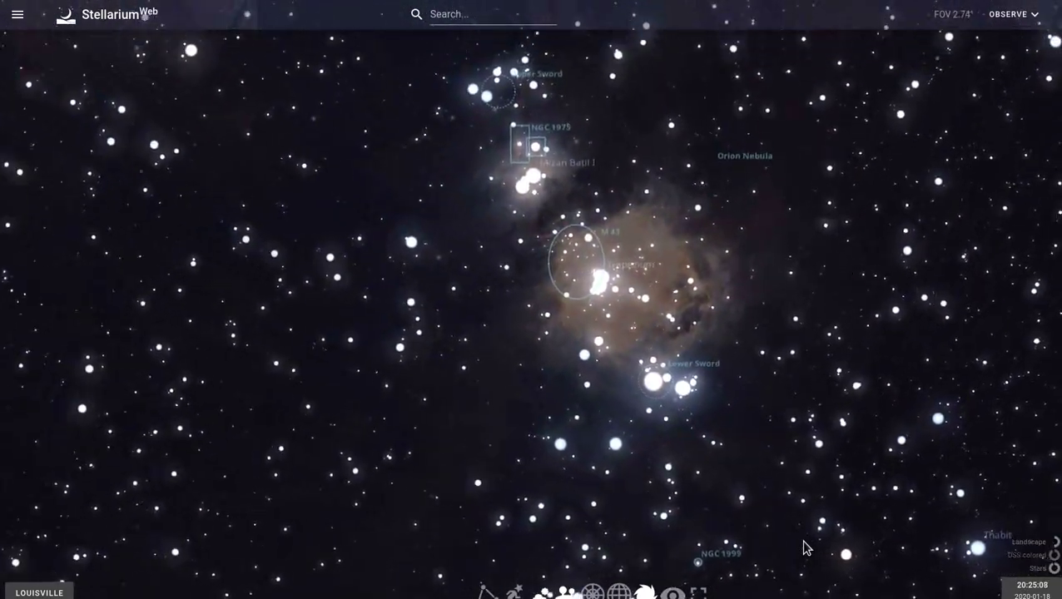
pyautogui.scroll(7, 805, 547)
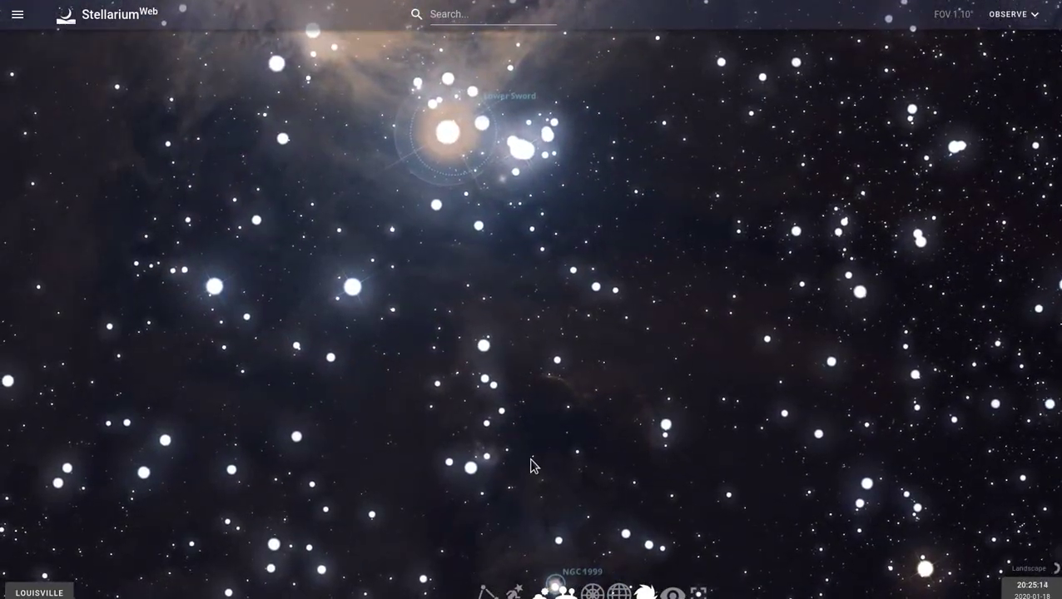
pyautogui.scroll(4, 531, 464)
pyautogui.scroll(5, 533, 468)
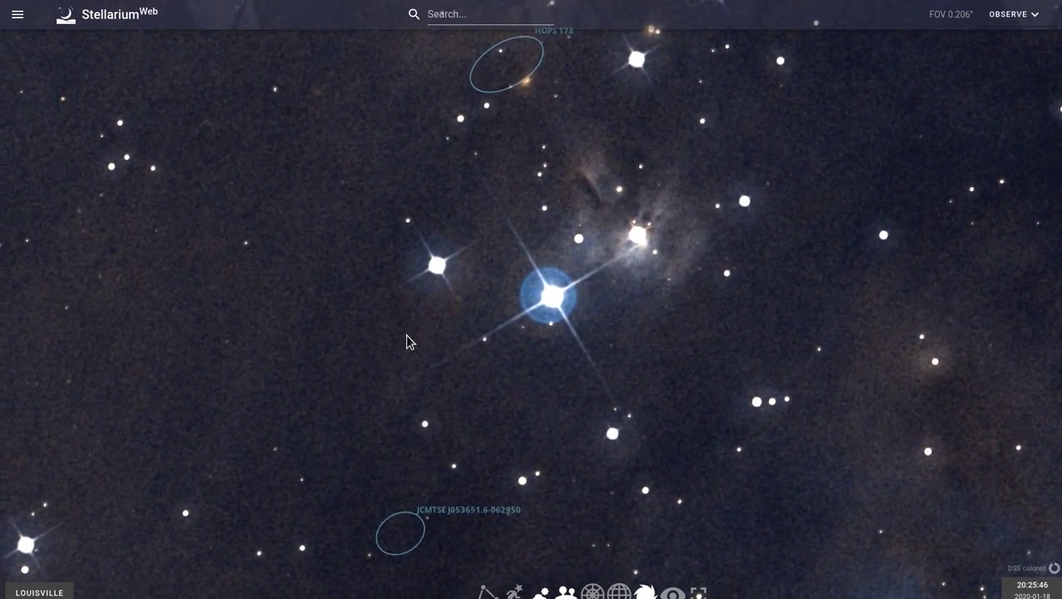
# Widen to a 25.7° field of Orion with NGC 2232 and NGC 2238 beside the nebula.
pyautogui.scroll(-3, 403, 350)
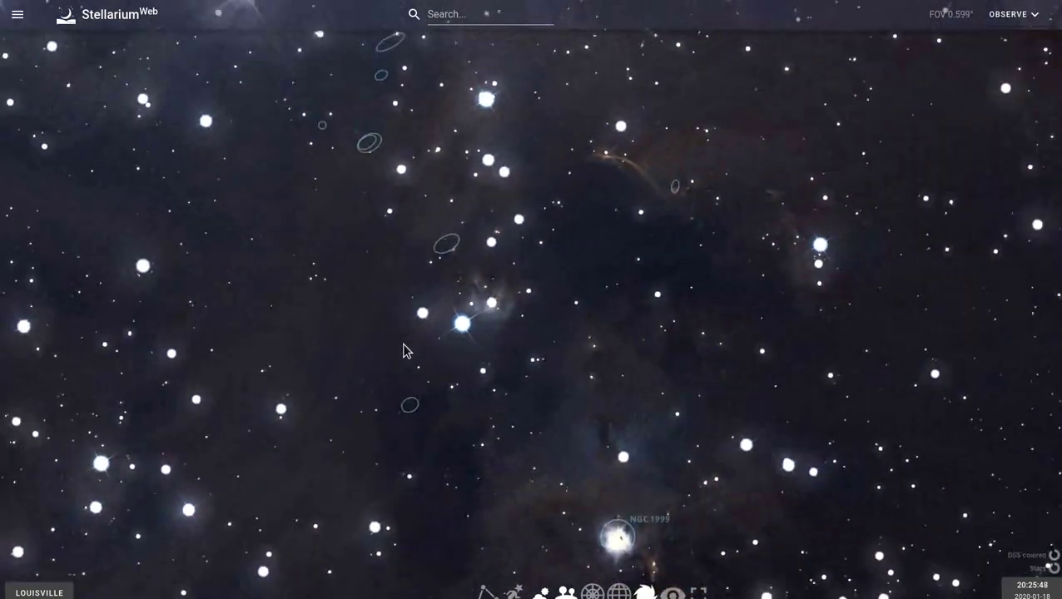
pyautogui.scroll(-5, 403, 350)
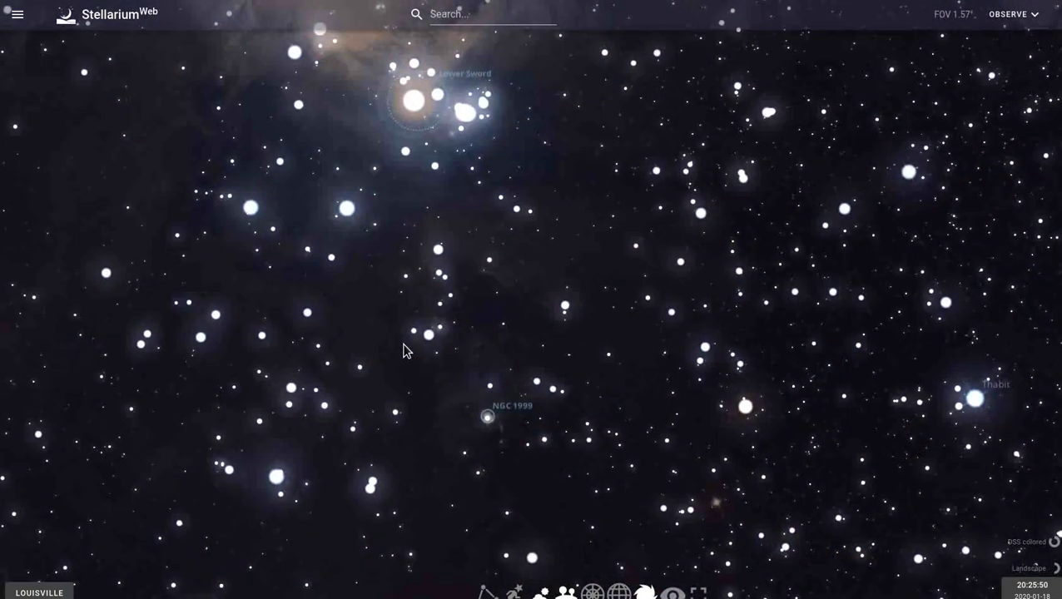
pyautogui.scroll(-4, 372, 183)
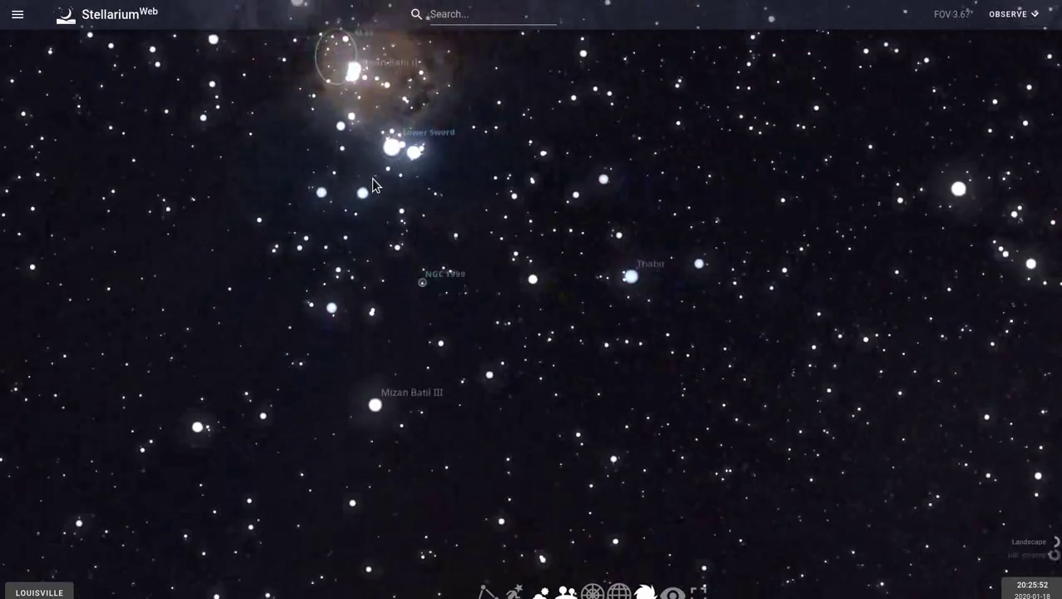
pyautogui.scroll(-2, 371, 183)
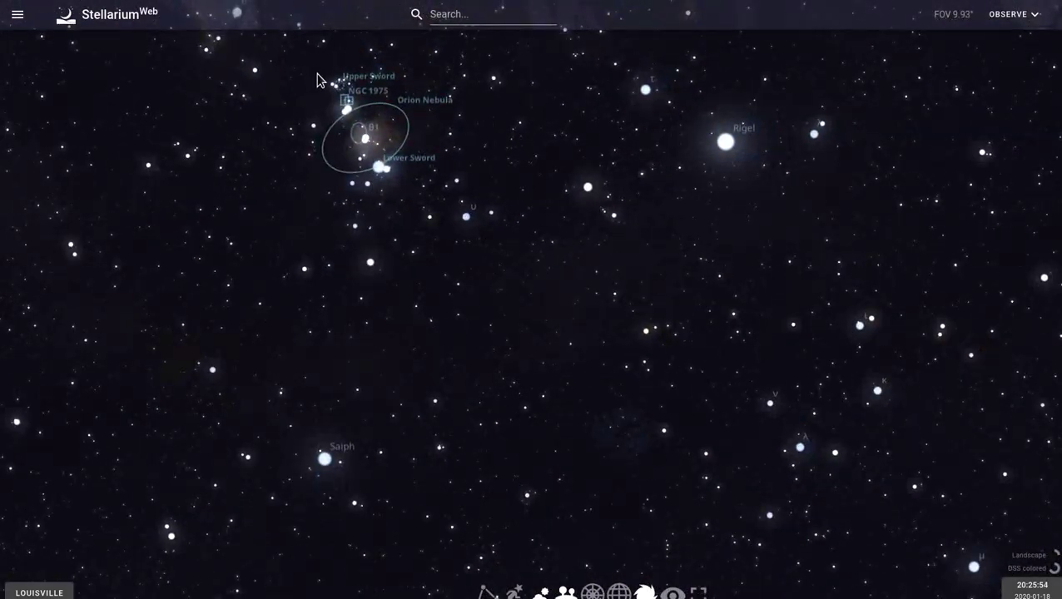
pyautogui.moveTo(324, 90); pyautogui.dragTo(464, 282)
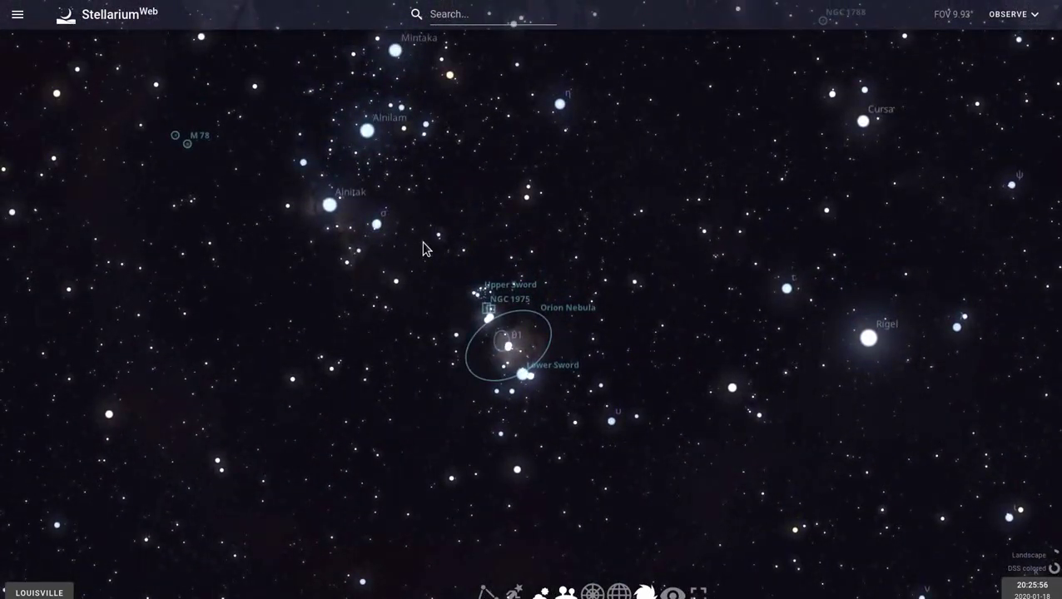
pyautogui.scroll(-2, 423, 247)
pyautogui.scroll(-3, 424, 247)
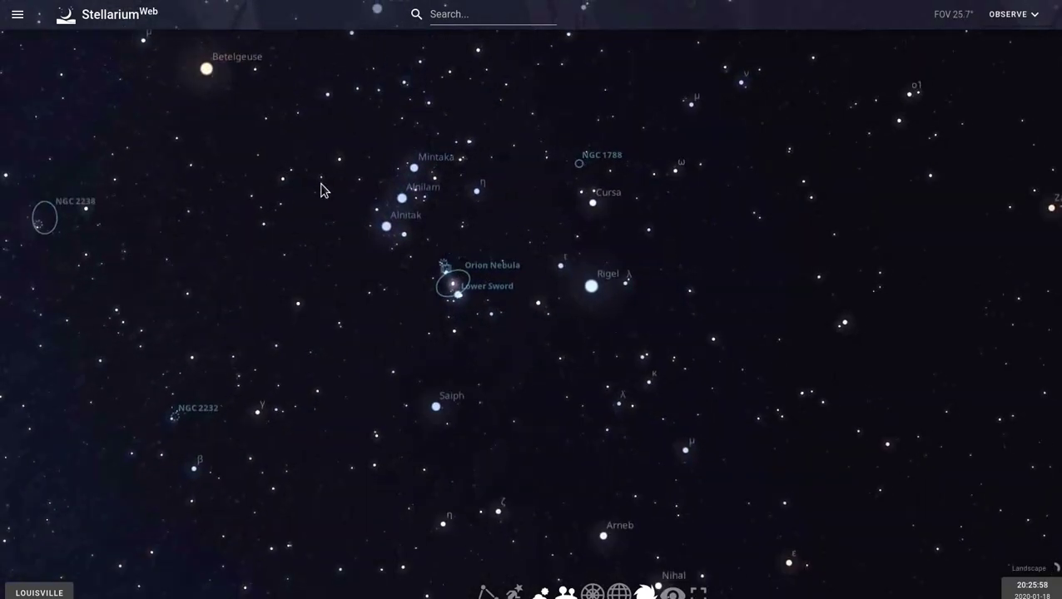
# Select Betelgeuse (red supergiant, magnitude 0.45, 427.50 light years) and zoom in on it.
pyautogui.moveTo(321, 187); pyautogui.dragTo(620, 393)
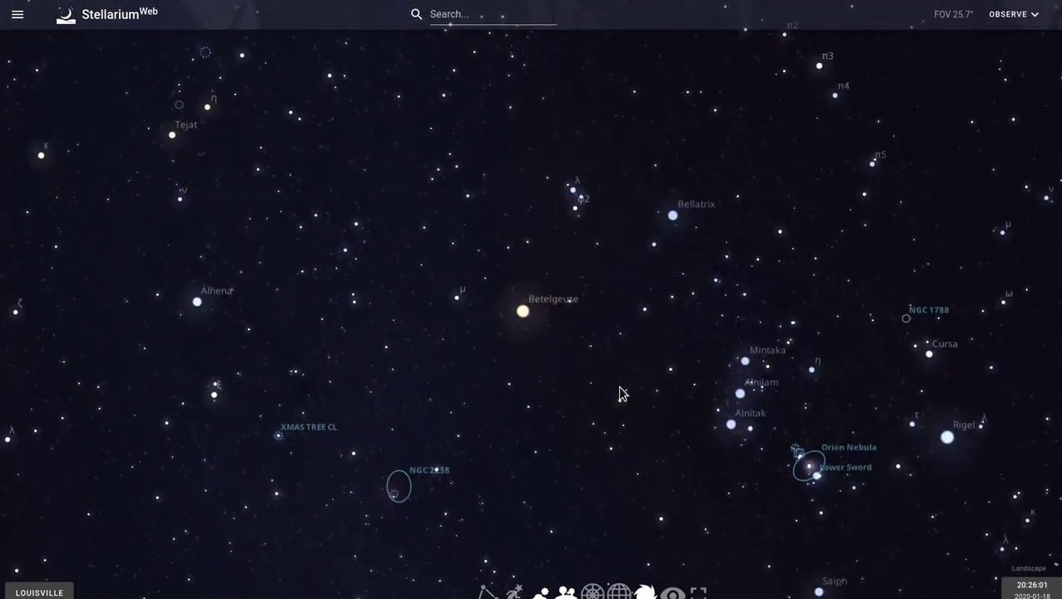
pyautogui.click(523, 315)
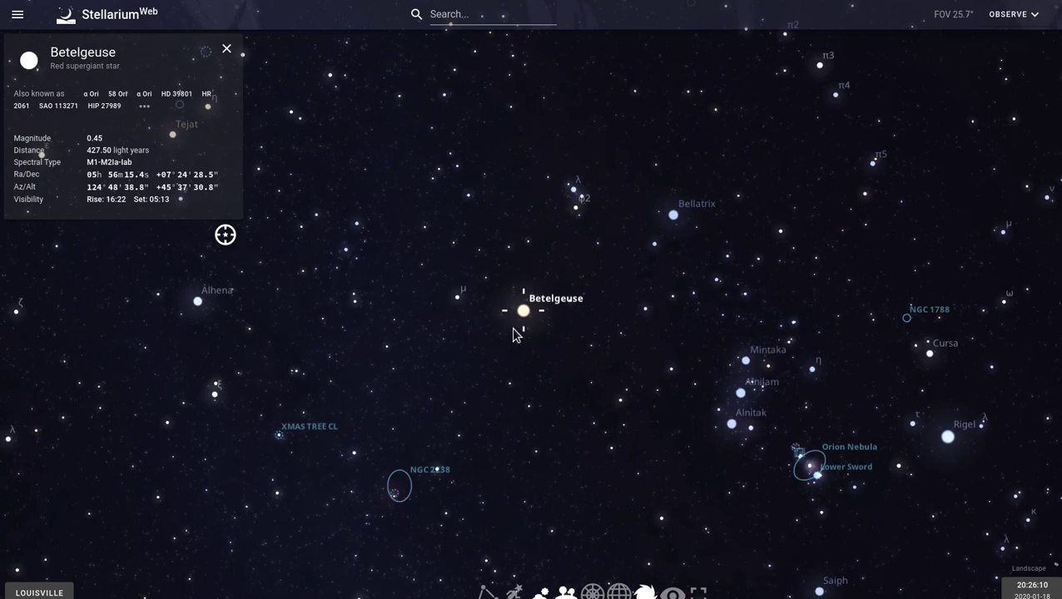
pyautogui.scroll(1, 514, 385)
pyautogui.scroll(5, 514, 385)
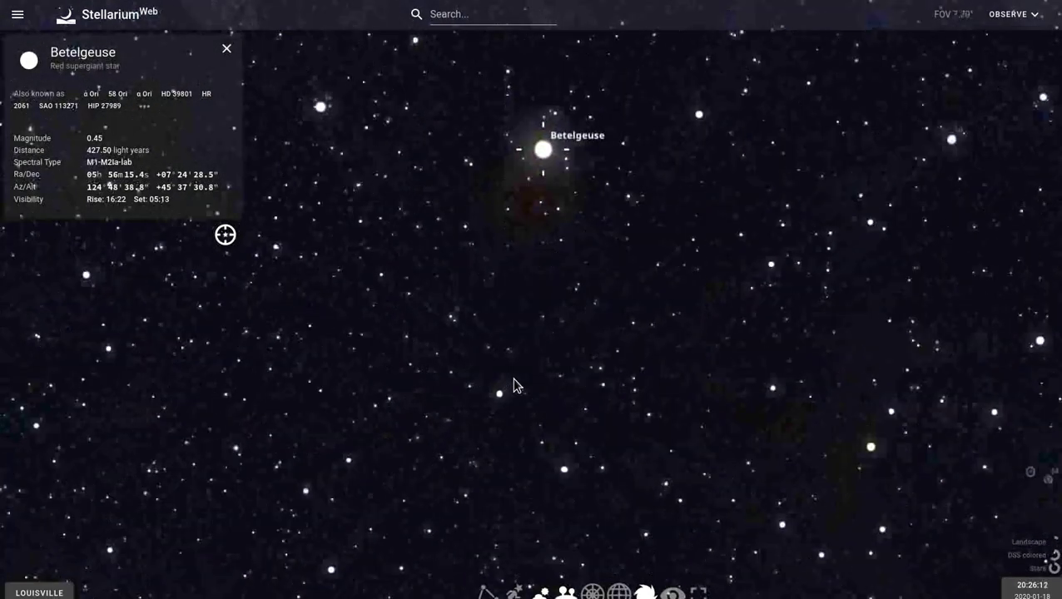
pyautogui.moveTo(534, 323); pyautogui.dragTo(550, 545)
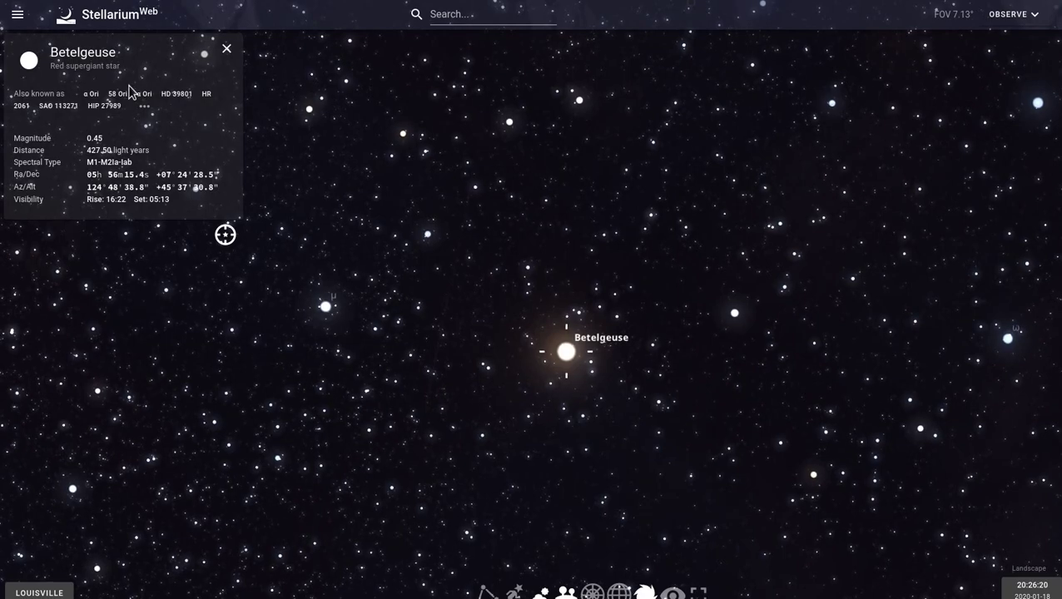
pyautogui.scroll(5, 478, 398)
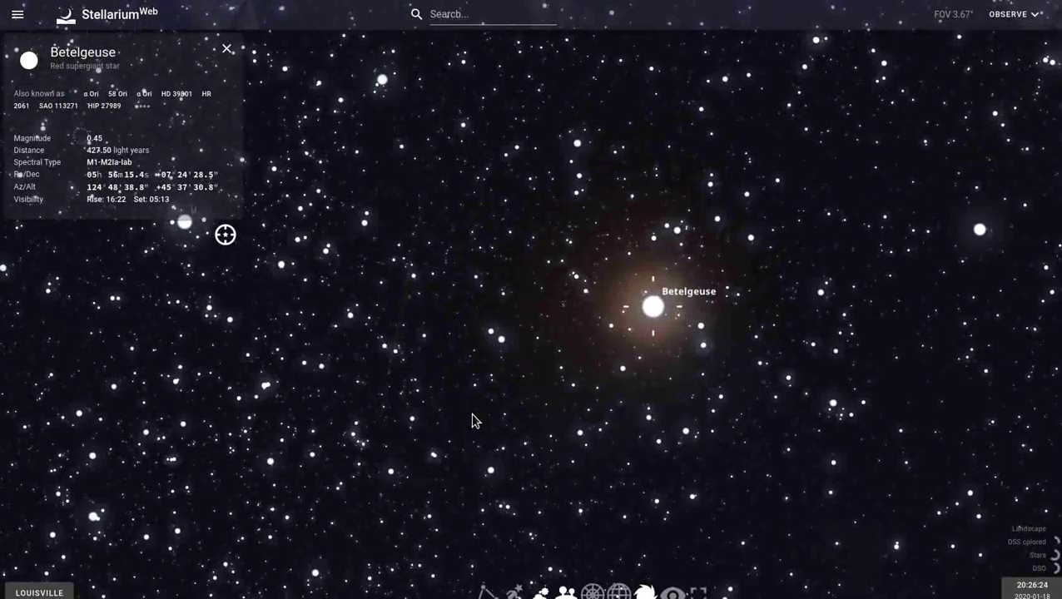
# Zoom back out and centre the view on Orion's Belt, the Orion Nebula and Rigel.
pyautogui.scroll(-5, 490, 417)
pyautogui.scroll(-5, 490, 417)
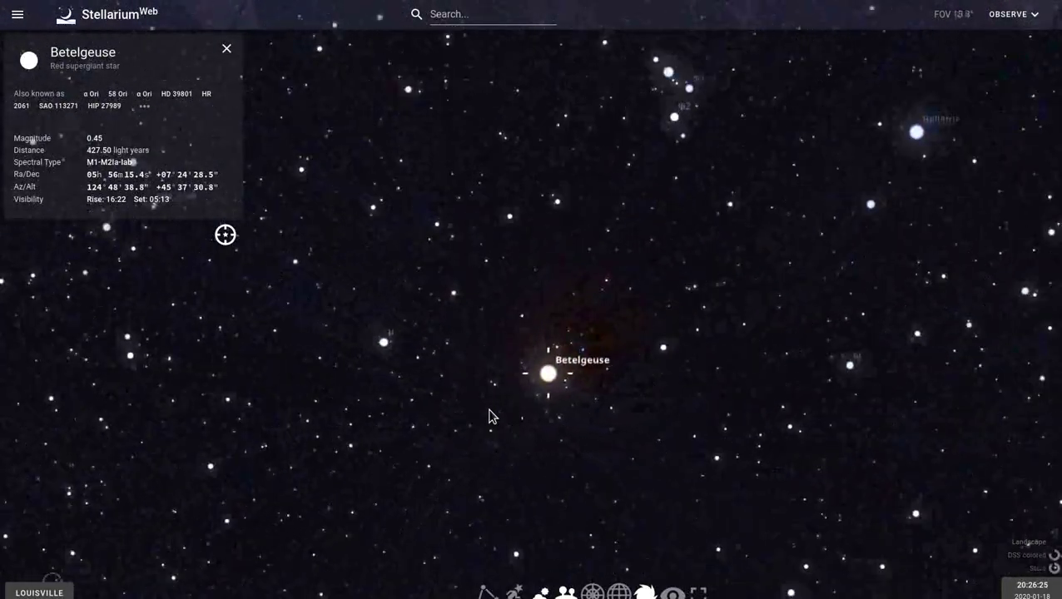
pyautogui.moveTo(633, 456); pyautogui.dragTo(242, 109)
pyautogui.moveTo(428, 310); pyautogui.dragTo(355, 294)
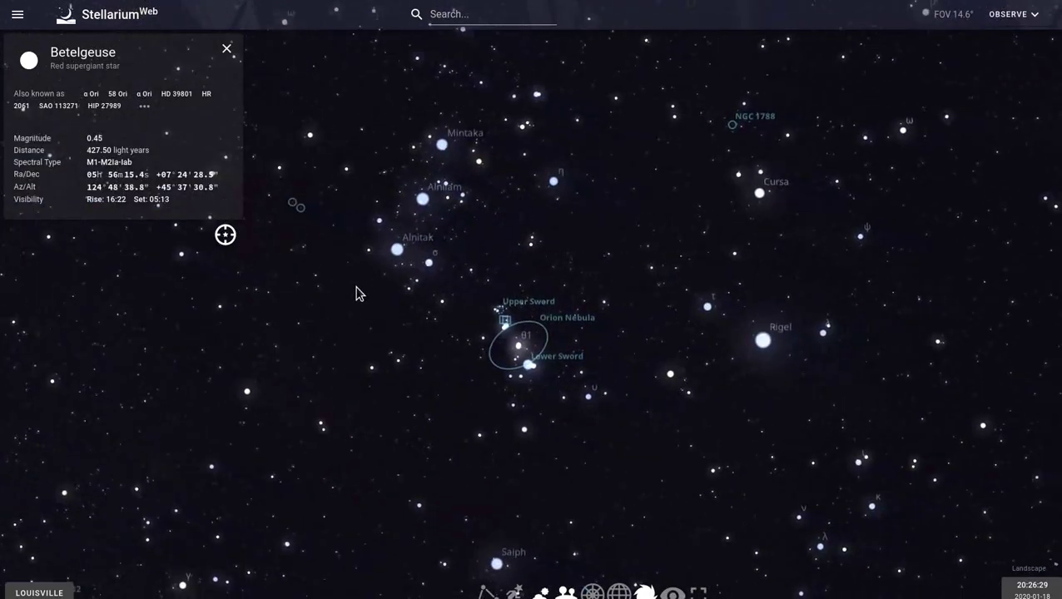
# Select θ2 Ori (spectroscopic binary, magnitude 4.97) and zoom out to a 185° whole-sky view.
pyautogui.click(518, 355)
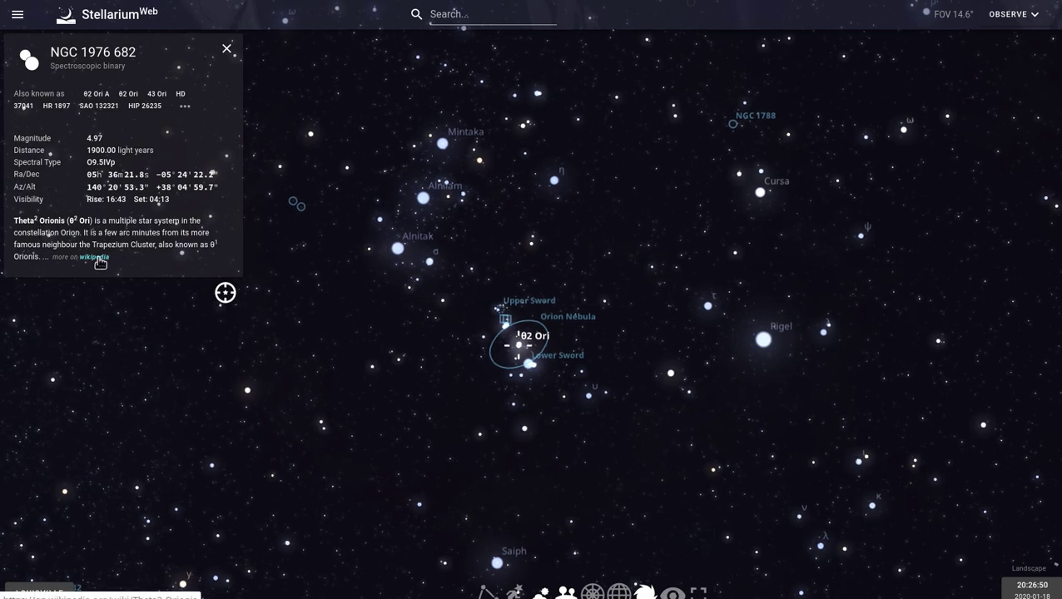
pyautogui.scroll(-2, 432, 355)
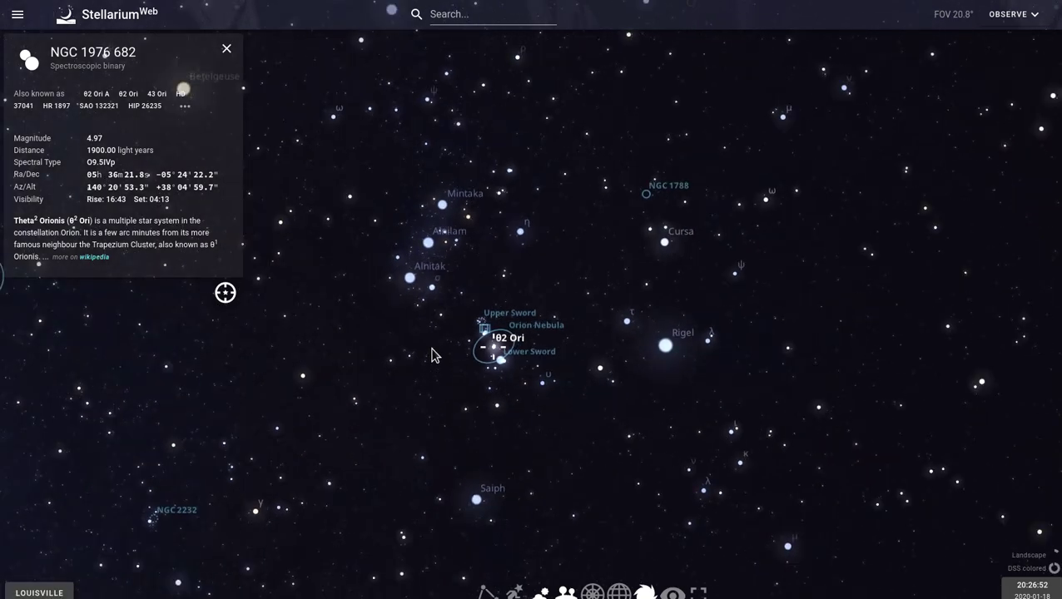
pyautogui.scroll(-10, 432, 355)
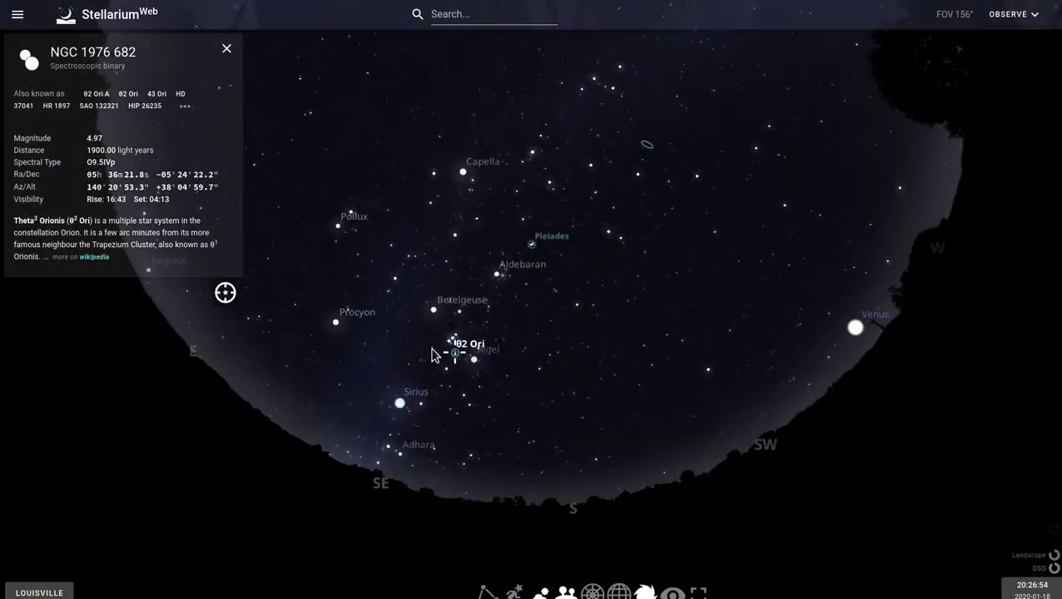
pyautogui.scroll(-2, 432, 355)
pyautogui.scroll(-3, 526, 295)
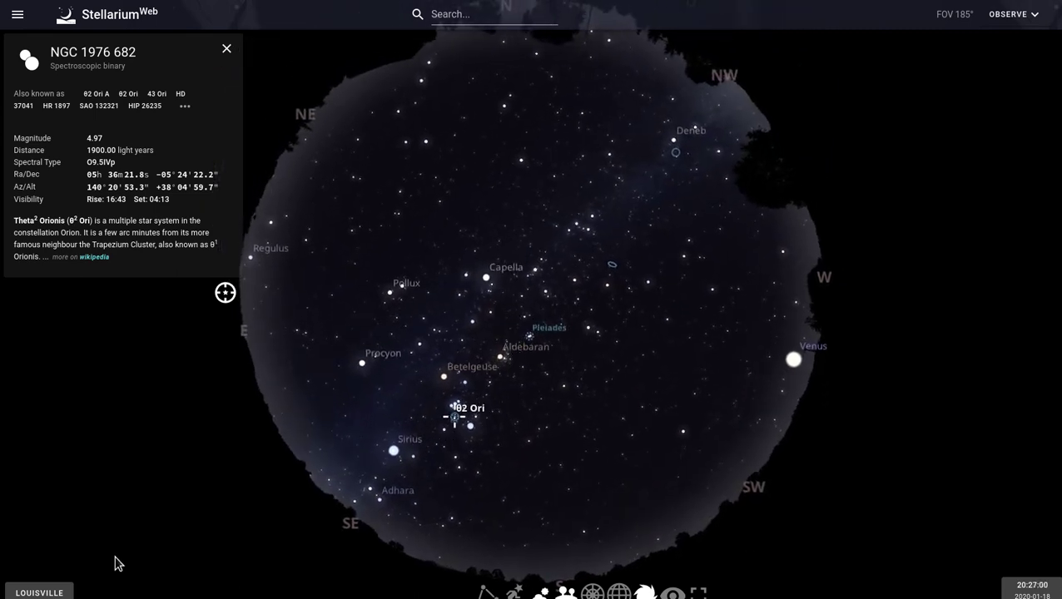
# Change the observing location from Louisville to Brisbane, Australia via the map search.
pyautogui.click(37, 593)
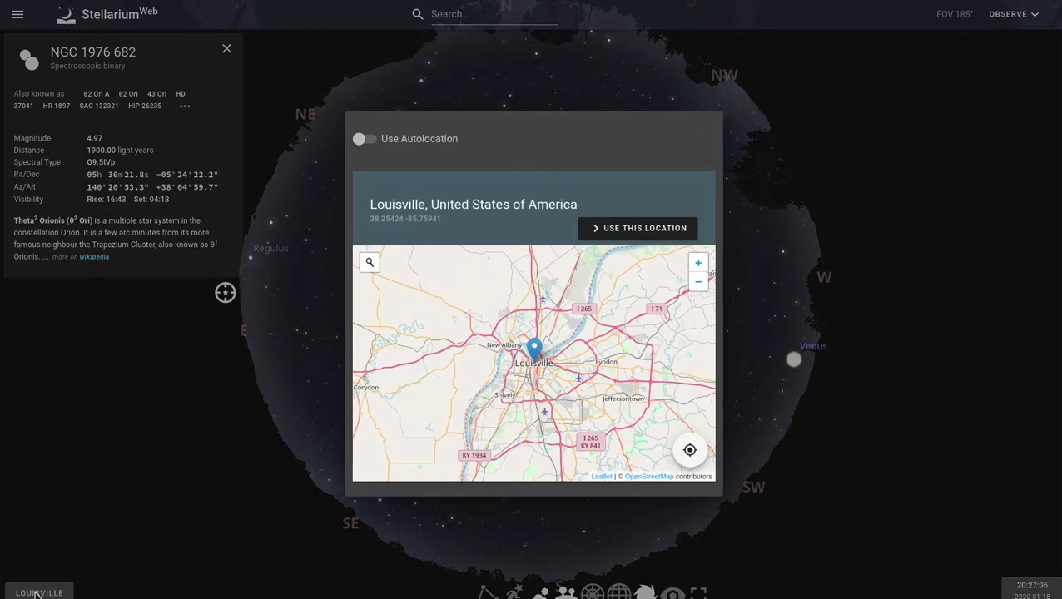
pyautogui.click(368, 262)
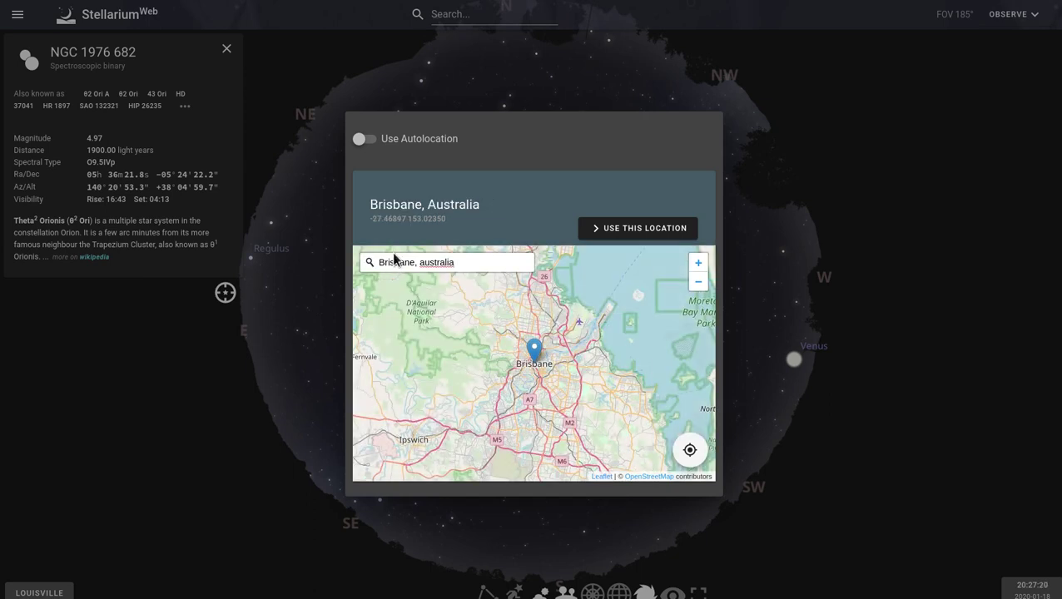
pyautogui.click(631, 229)
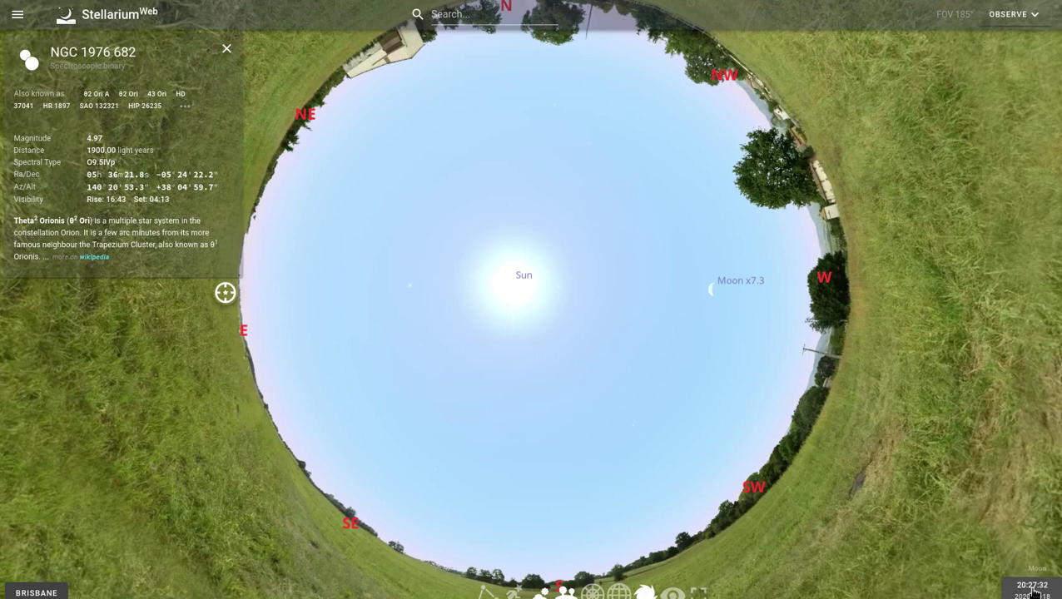
pyautogui.click(1031, 588)
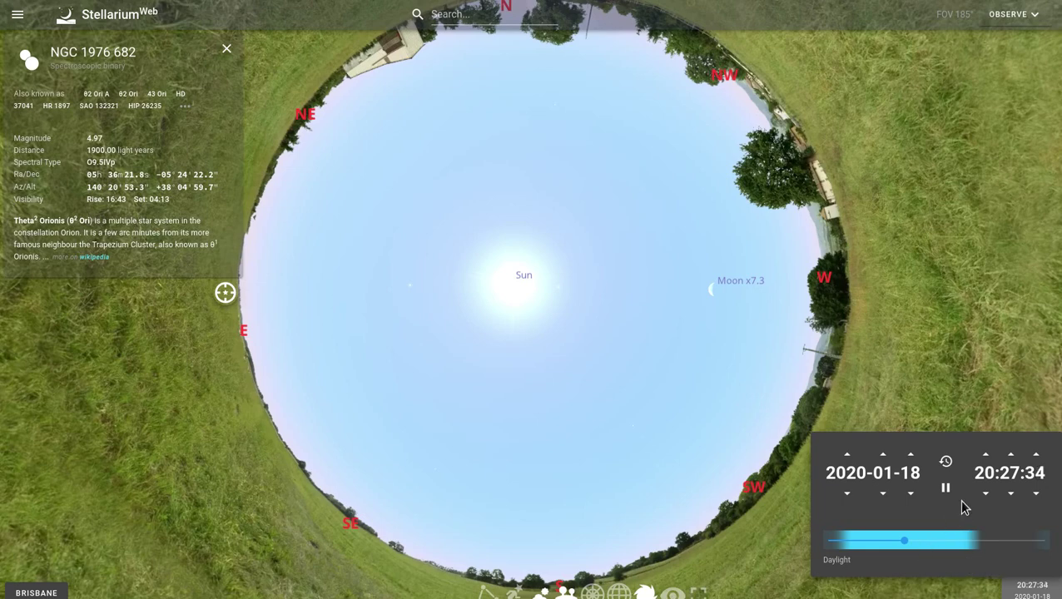
pyautogui.click(985, 456)
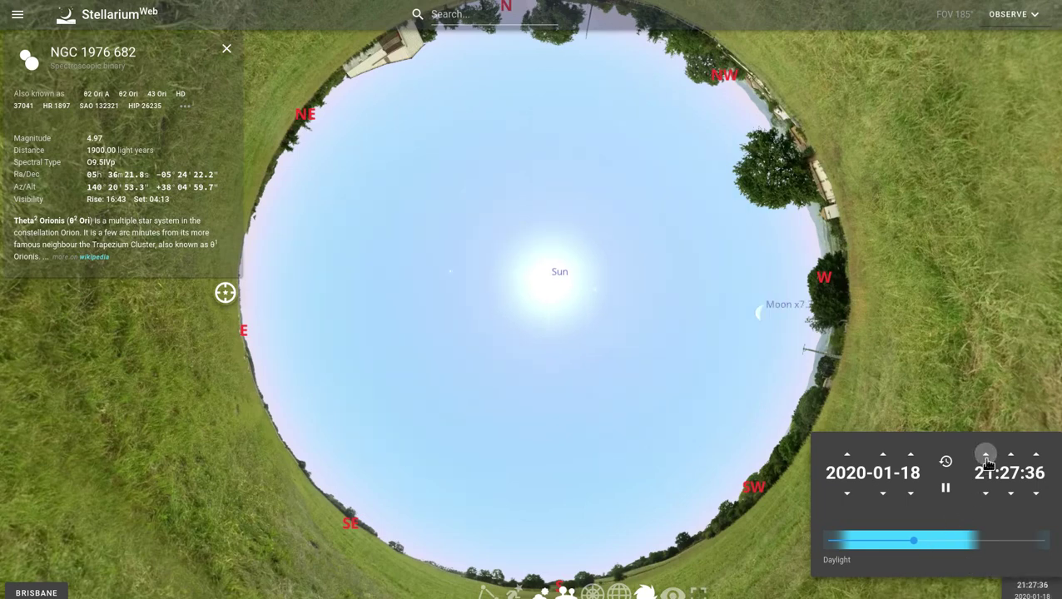
pyautogui.click(985, 456)
pyautogui.click(985, 456)
pyautogui.click(985, 456)
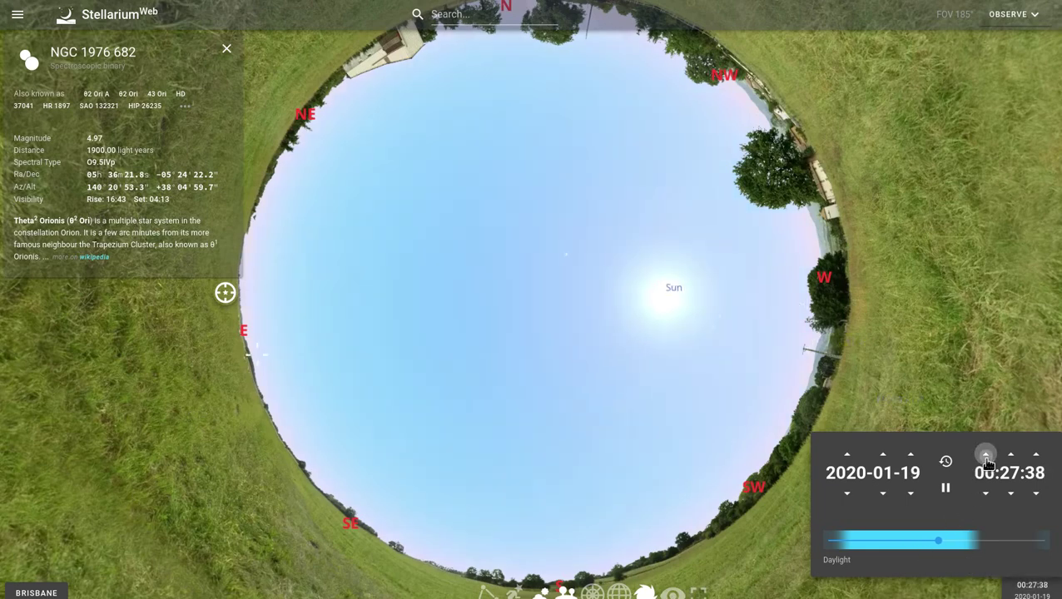
pyautogui.click(985, 456)
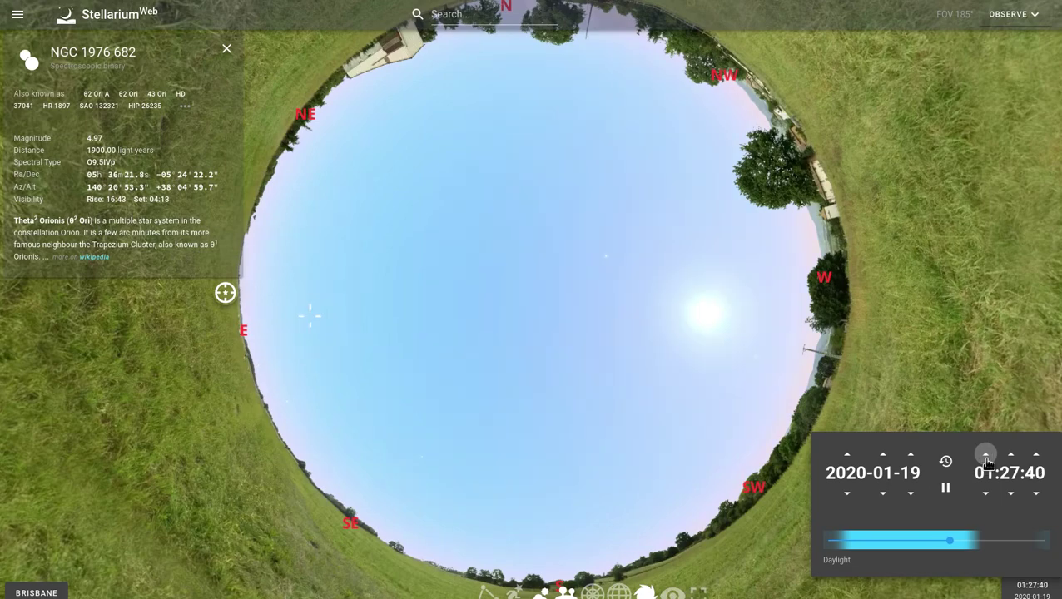
pyautogui.click(985, 456)
pyautogui.click(985, 456)
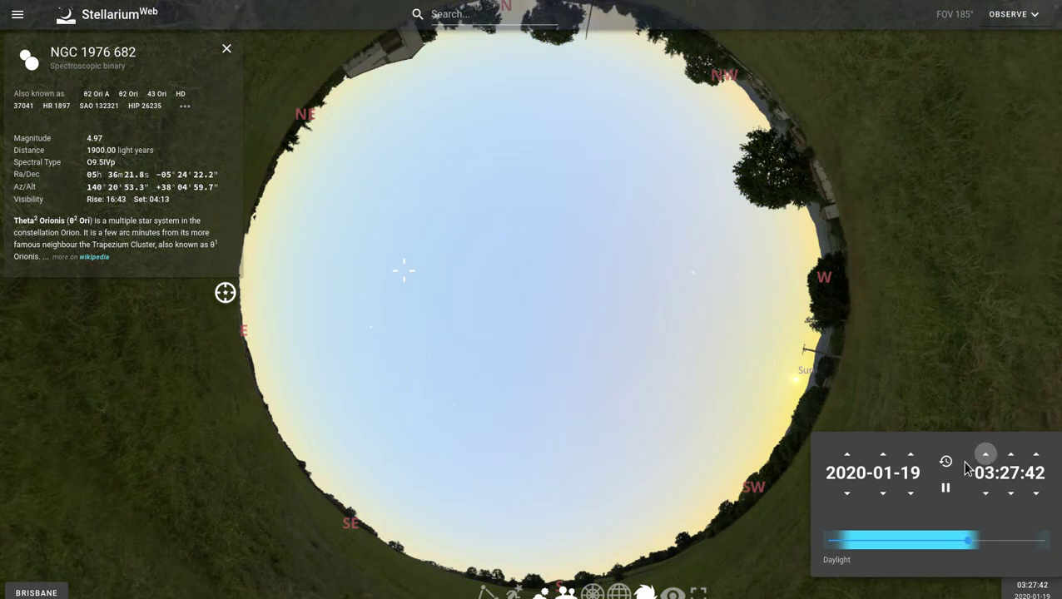
pyautogui.click(985, 455)
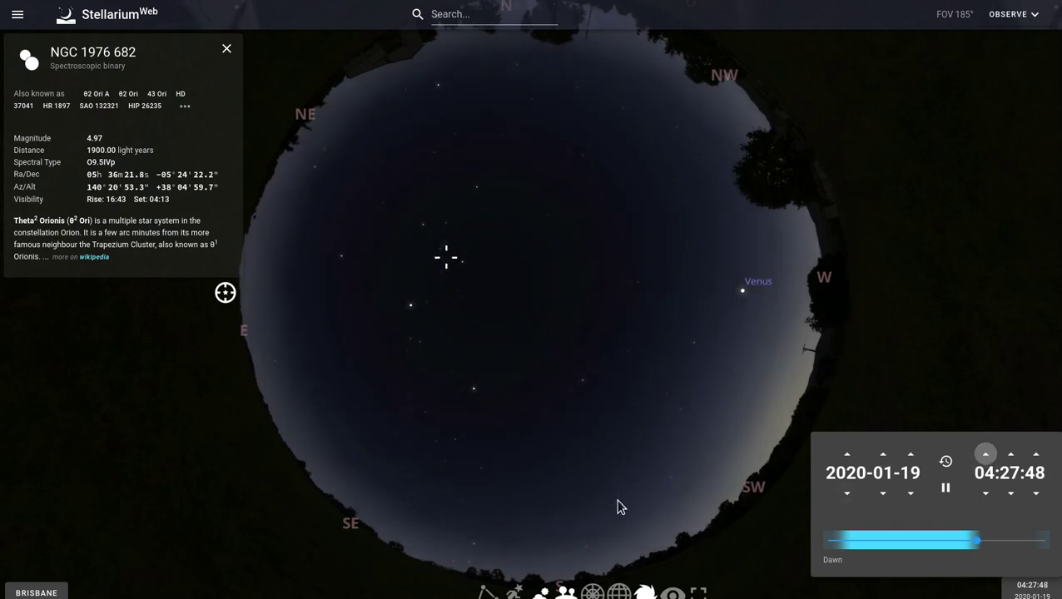
pyautogui.click(985, 455)
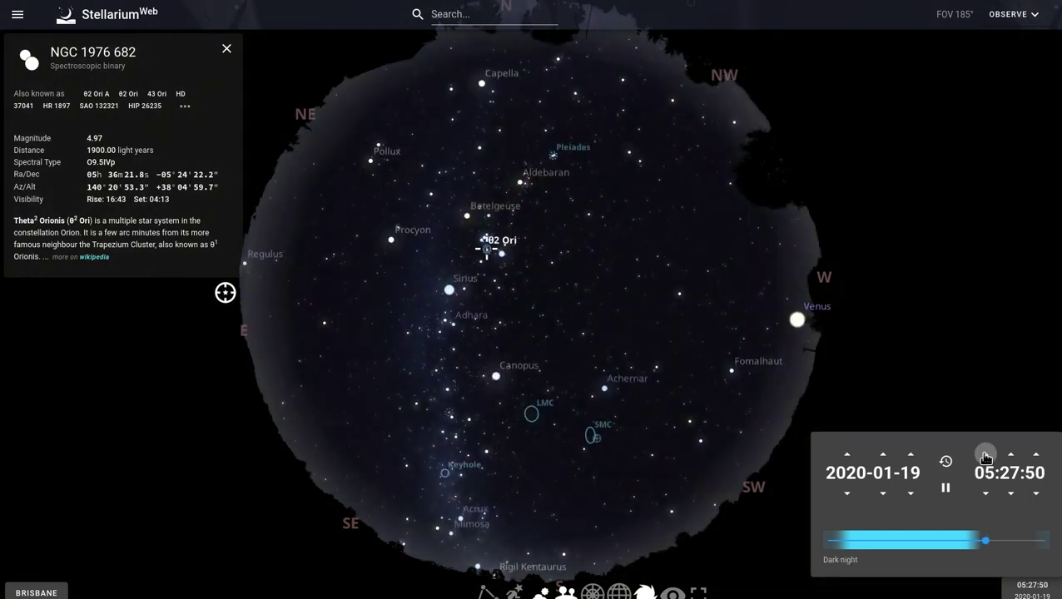
pyautogui.click(985, 455)
pyautogui.click(985, 455)
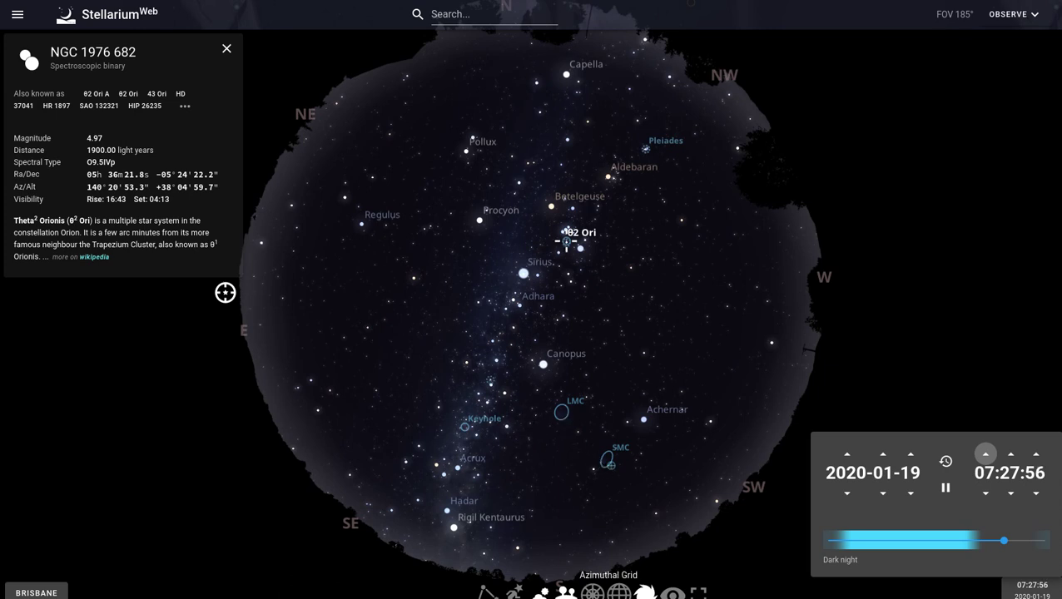
# Overlay a coordinate grid and zoom in to a 0.807° field of faint stars.
pyautogui.click(618, 592)
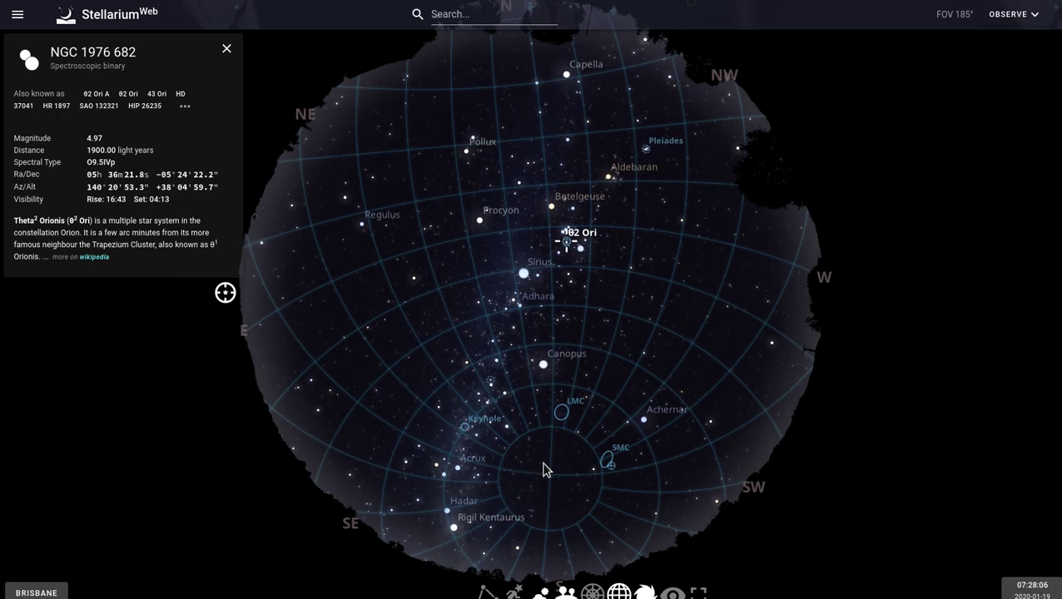
pyautogui.scroll(10, 542, 470)
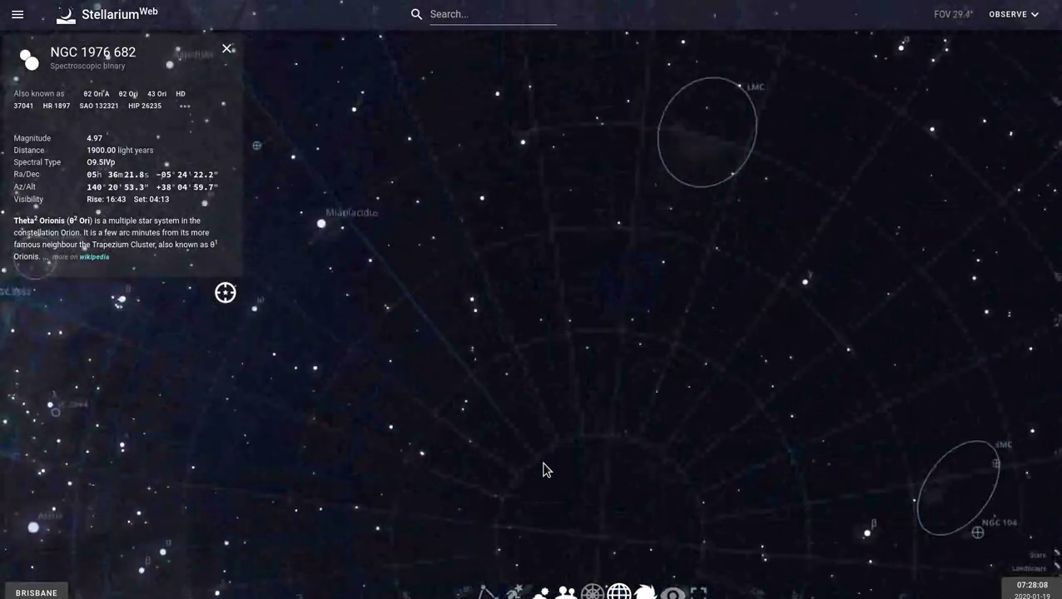
pyautogui.scroll(5, 543, 470)
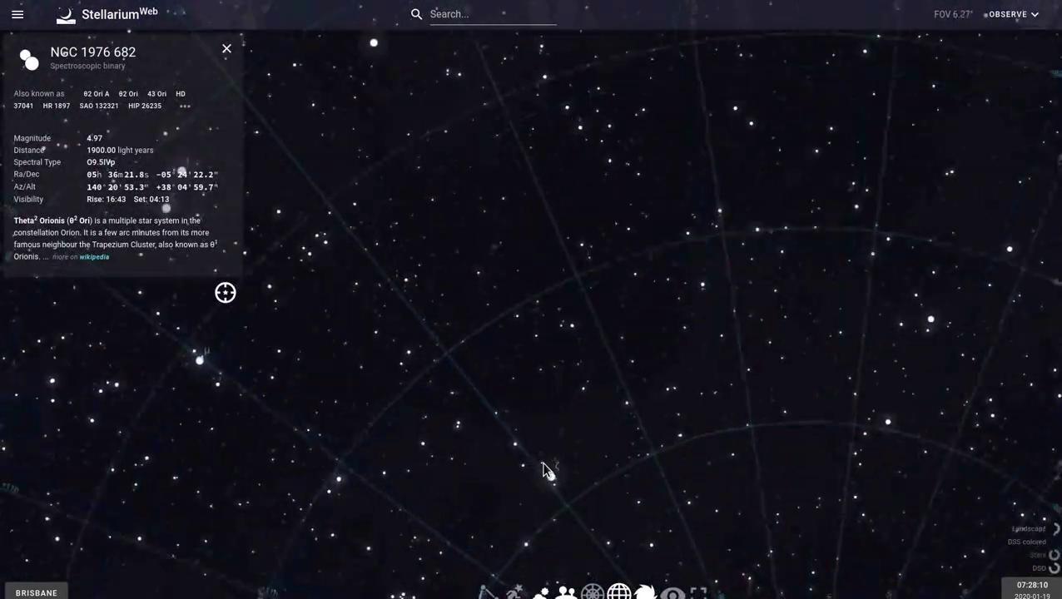
pyautogui.scroll(4, 542, 470)
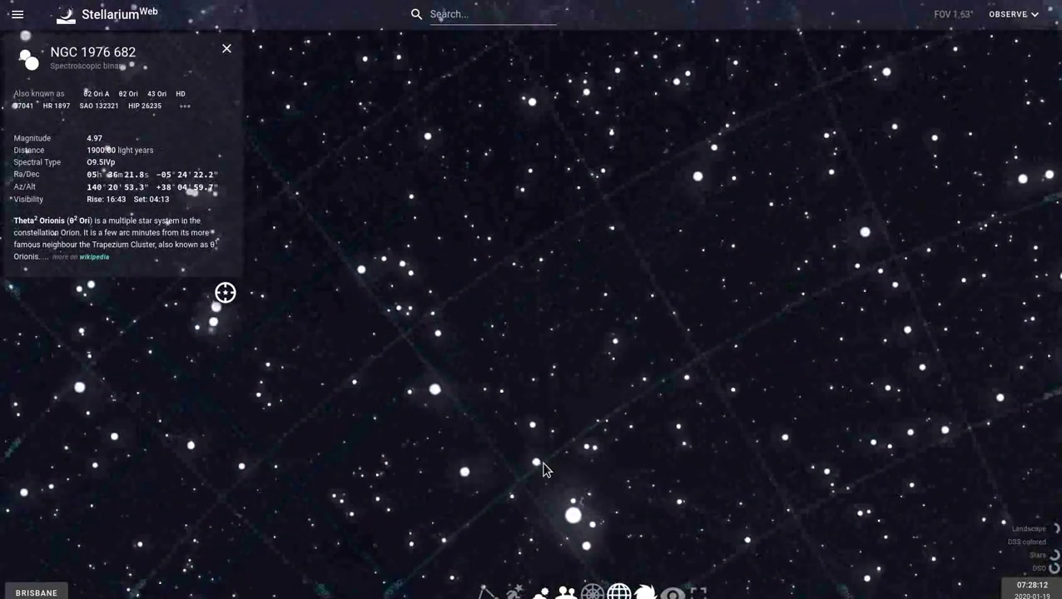
pyautogui.scroll(3, 543, 470)
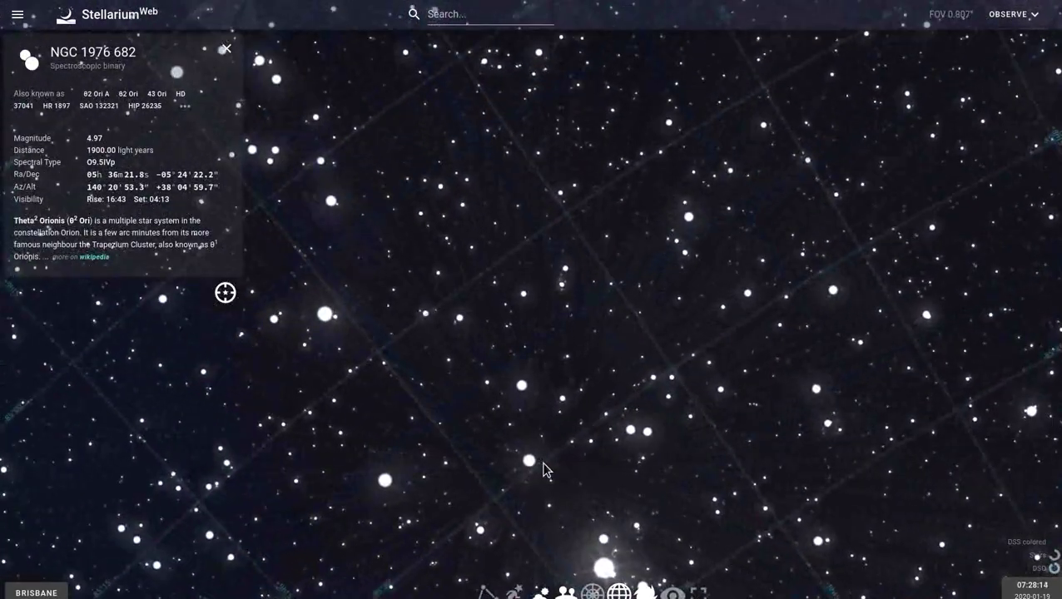
# Select a magnitude 14.13 Gaia DR2 star, then pan toward Canopus and zoom out to 185°.
pyautogui.click(496, 223)
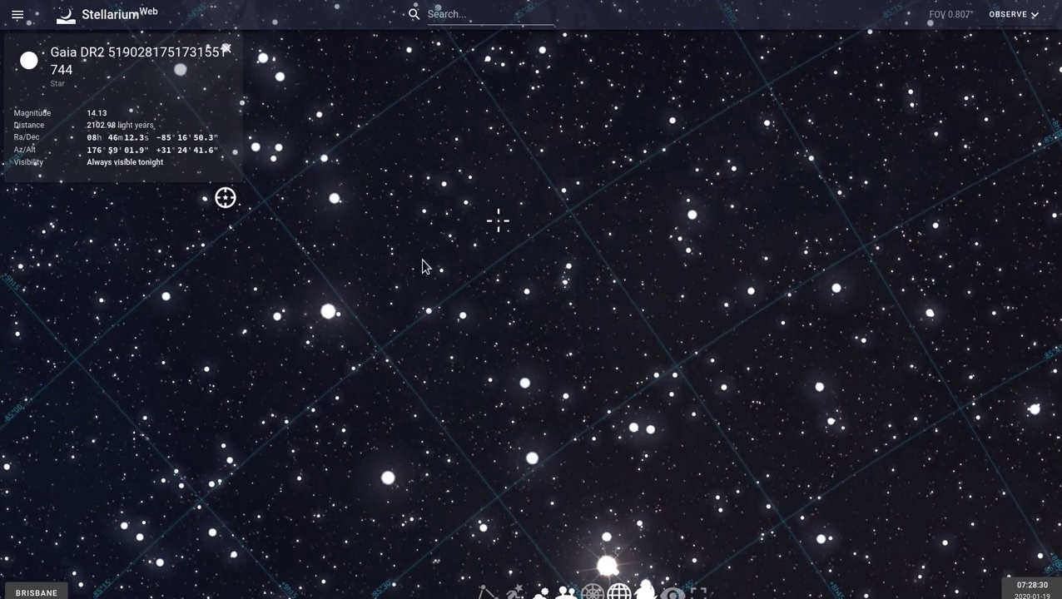
pyautogui.scroll(-10, 422, 267)
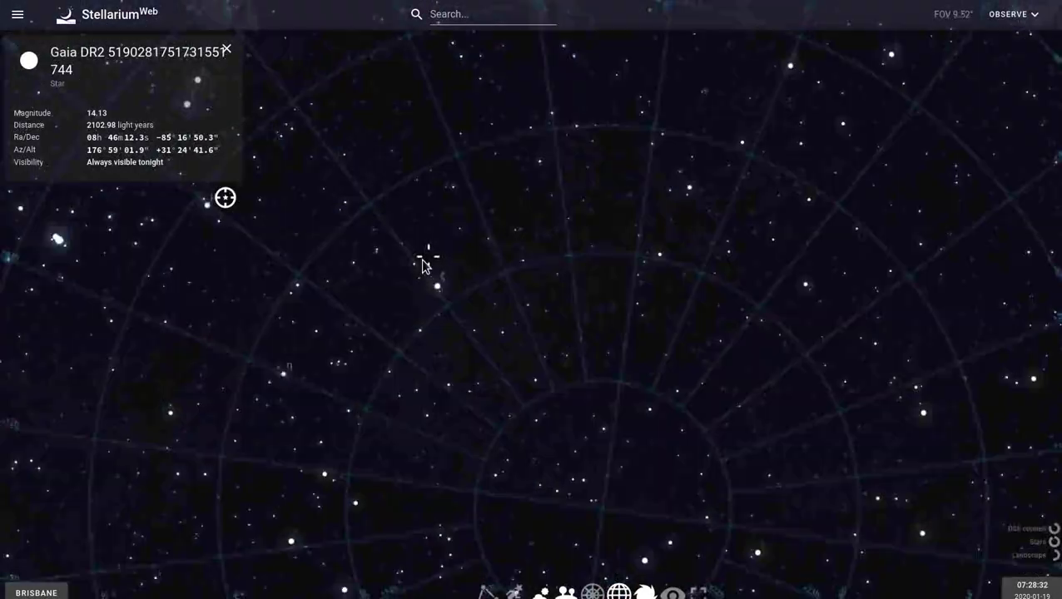
pyautogui.scroll(-8, 422, 265)
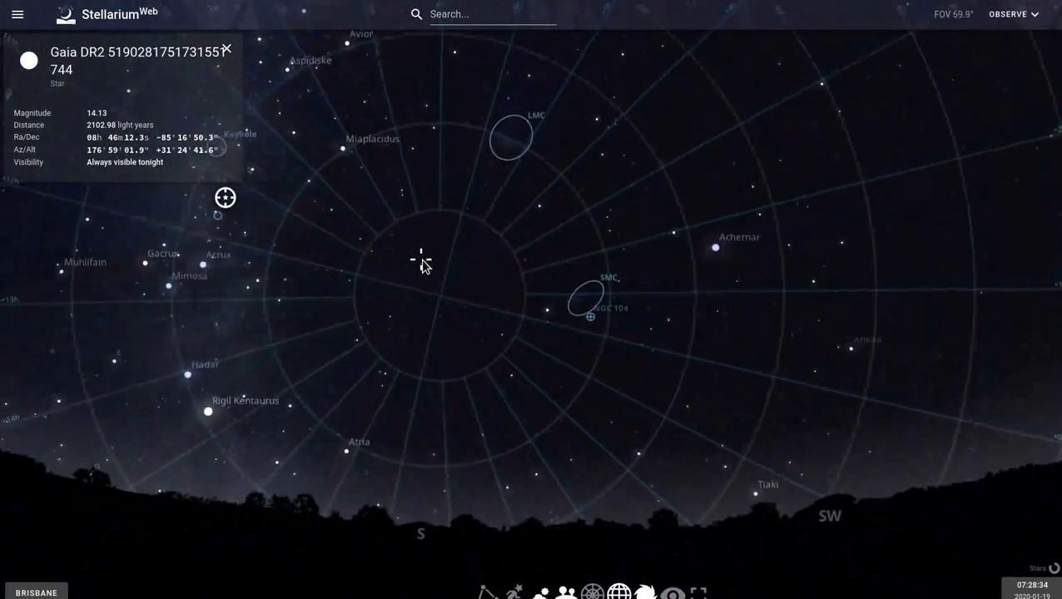
pyautogui.scroll(-2, 422, 265)
pyautogui.moveTo(421, 303); pyautogui.dragTo(559, 512)
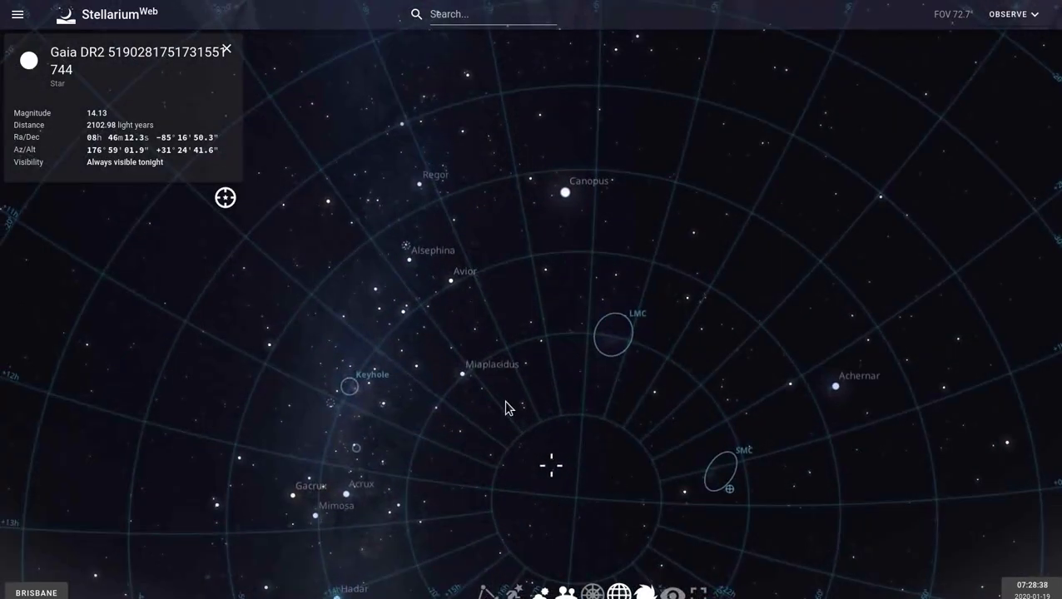
pyautogui.scroll(-6, 560, 416)
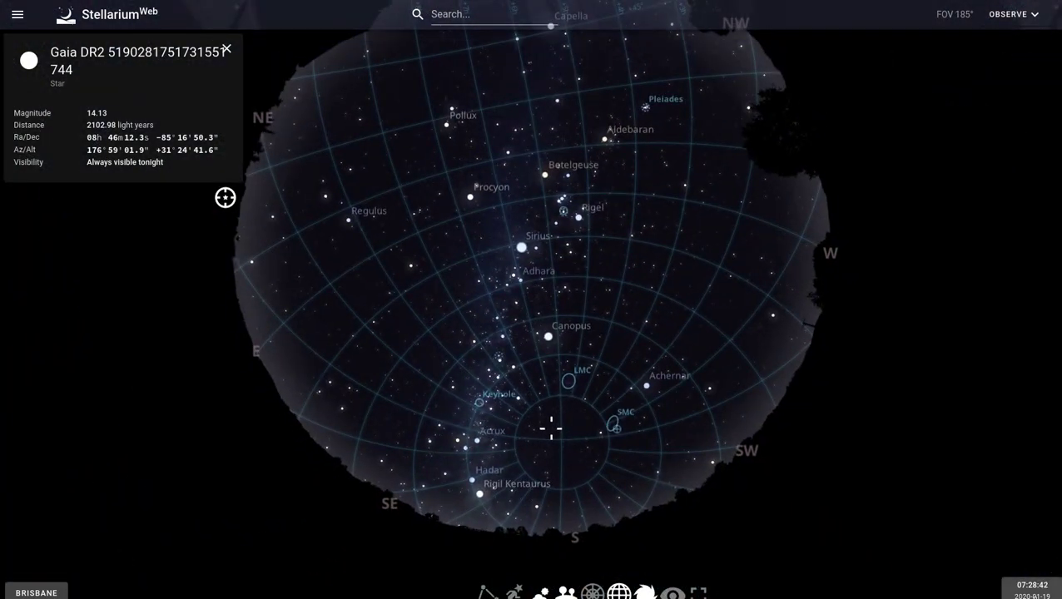
# Move the clock forward several hours to about 13:28 on 2020-01-19.
pyautogui.click(1032, 593)
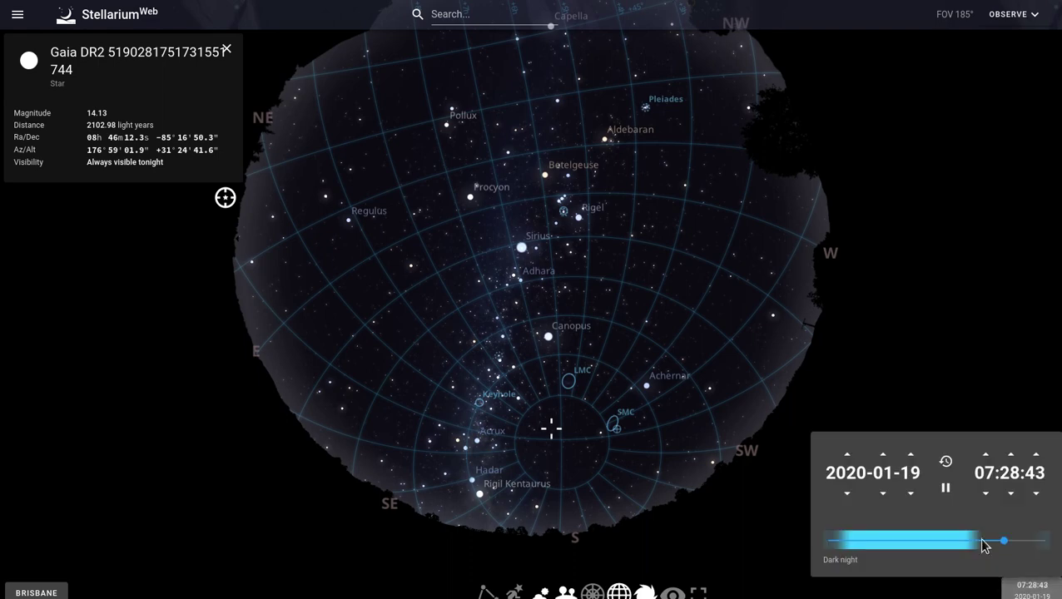
pyautogui.click(984, 455)
pyautogui.click(984, 455)
pyautogui.click(984, 455)
pyautogui.click(984, 455)
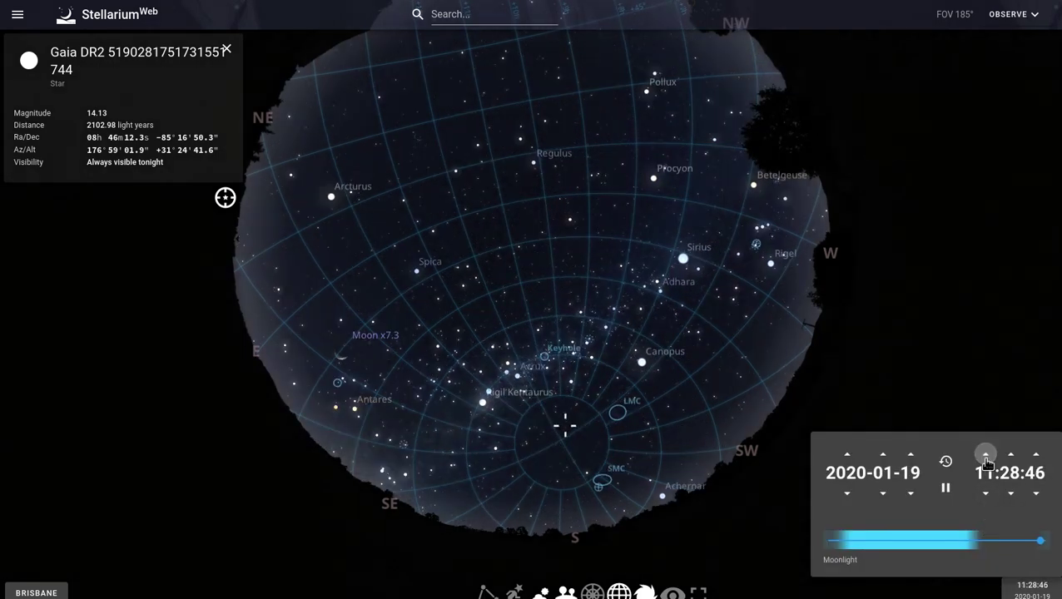
pyautogui.click(984, 455)
pyautogui.click(984, 455)
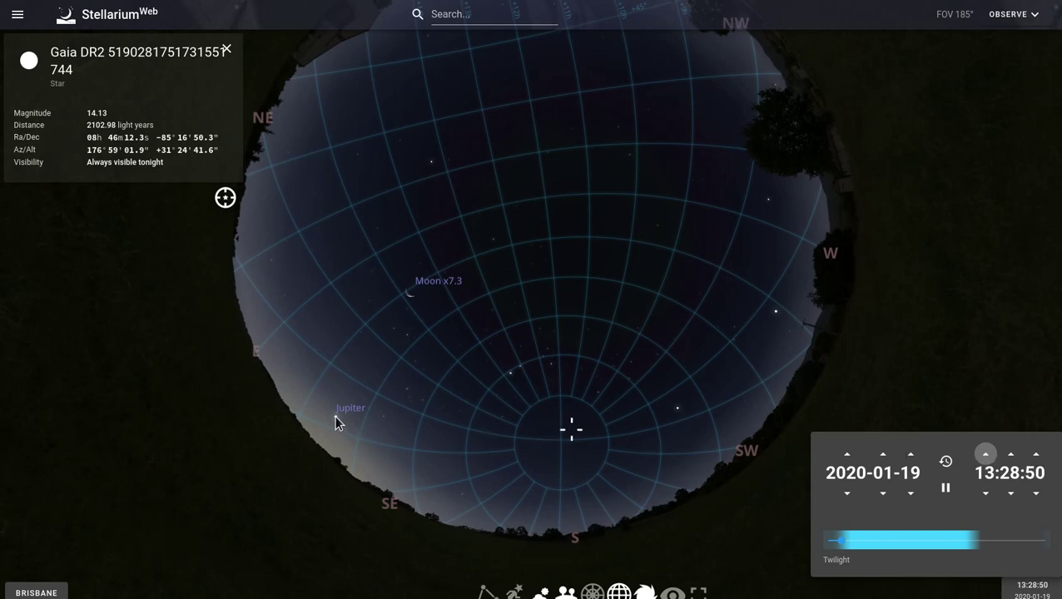
# Select Jupiter and zoom to about 0.5° so Io, Ganymede and Callisto are labelled.
pyautogui.moveTo(335, 414); pyautogui.dragTo(392, 302)
pyautogui.click(392, 303)
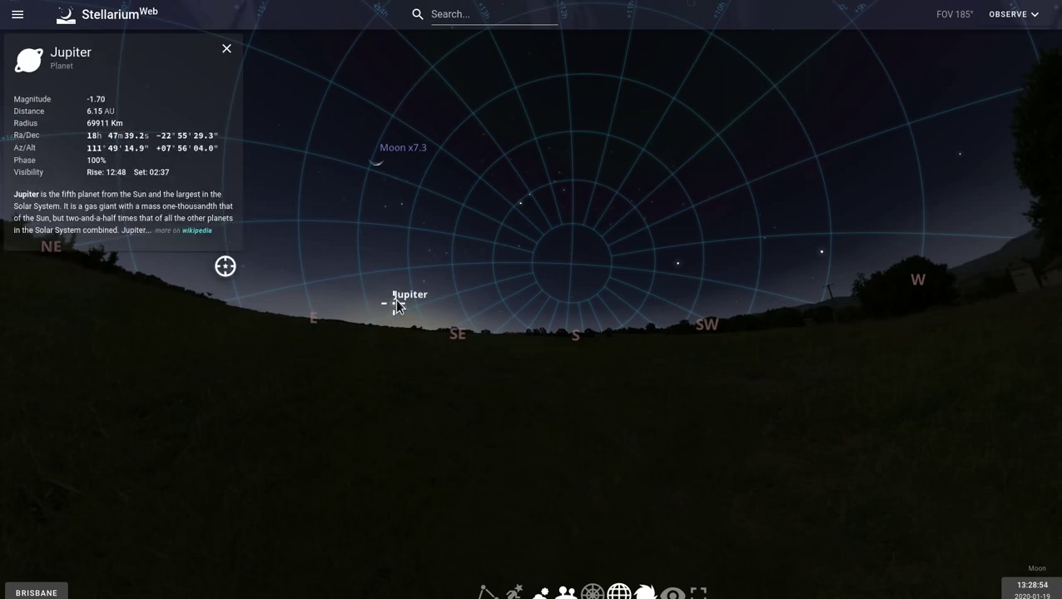
pyautogui.scroll(5, 391, 302)
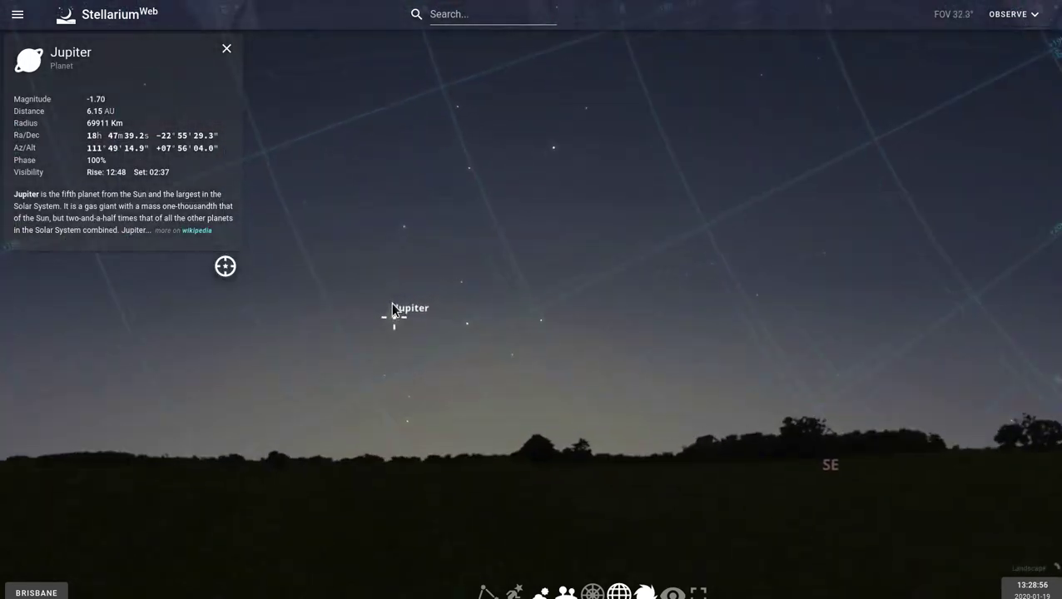
pyautogui.moveTo(392, 306); pyautogui.dragTo(550, 196)
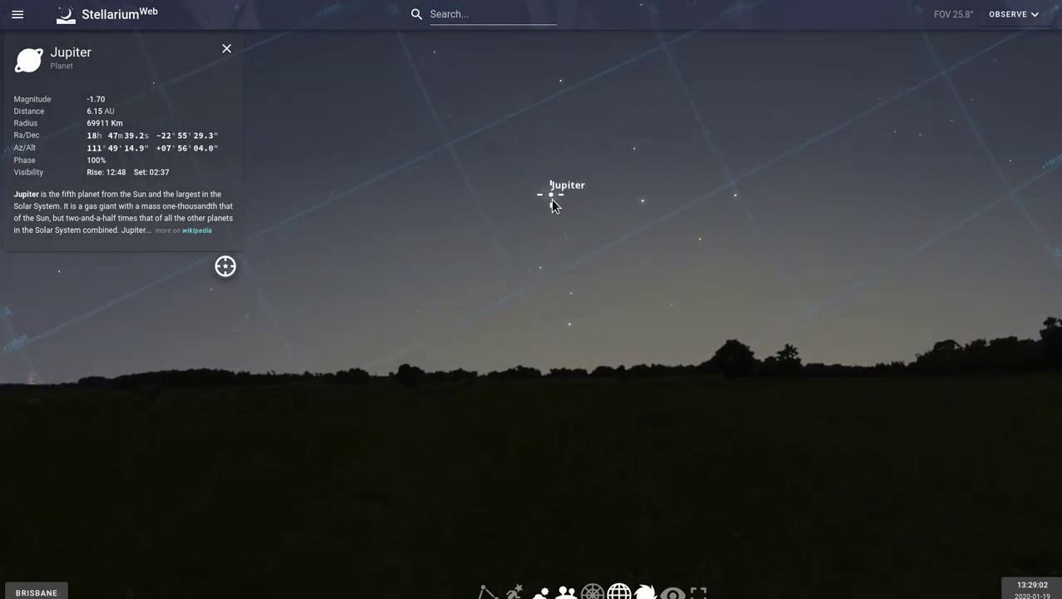
pyautogui.scroll(5, 550, 198)
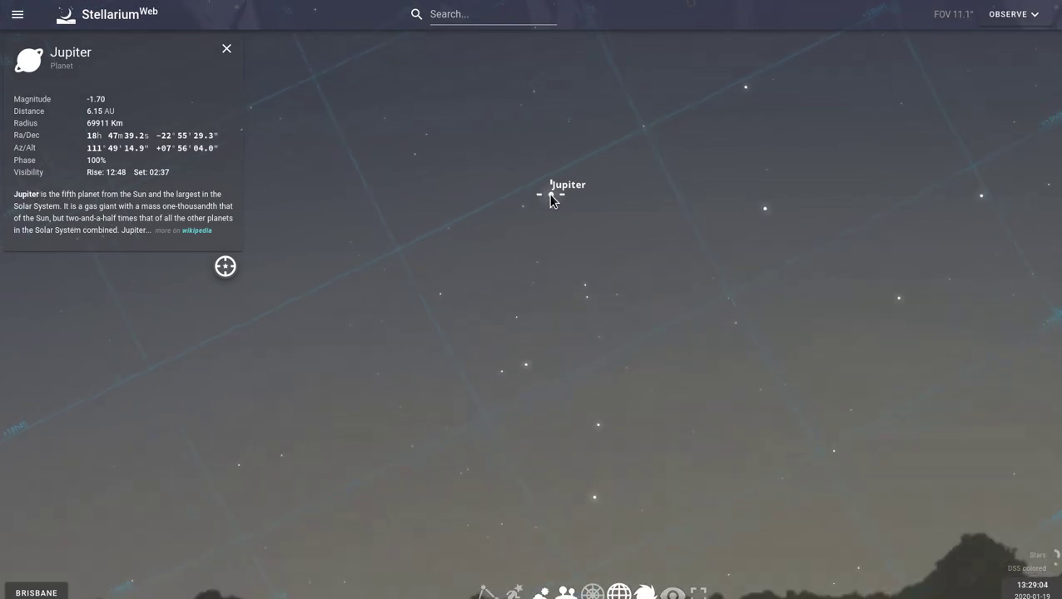
pyautogui.scroll(5, 549, 198)
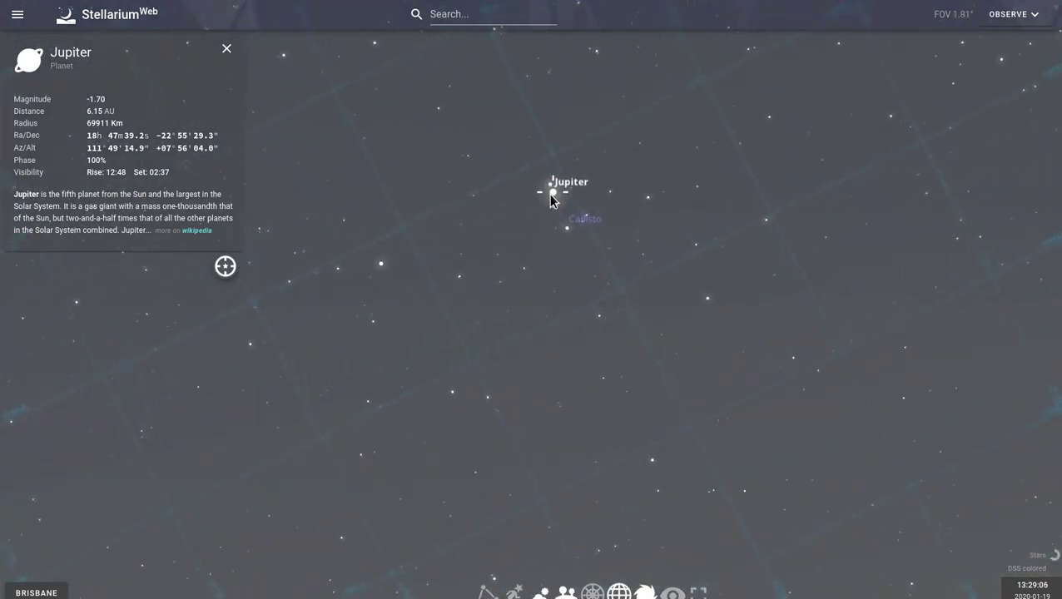
pyautogui.scroll(3, 550, 198)
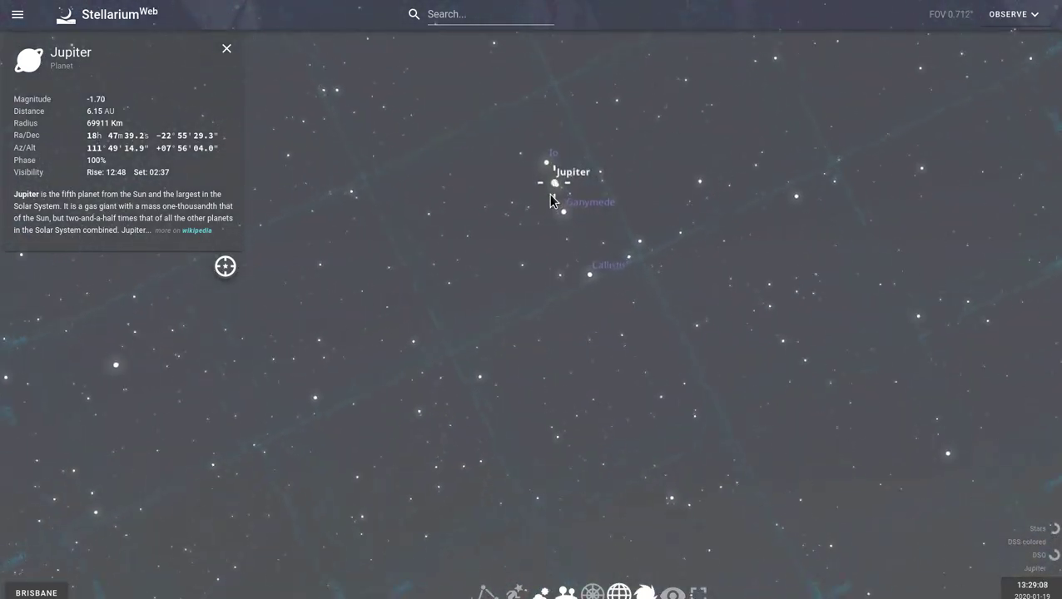
pyautogui.scroll(2, 549, 196)
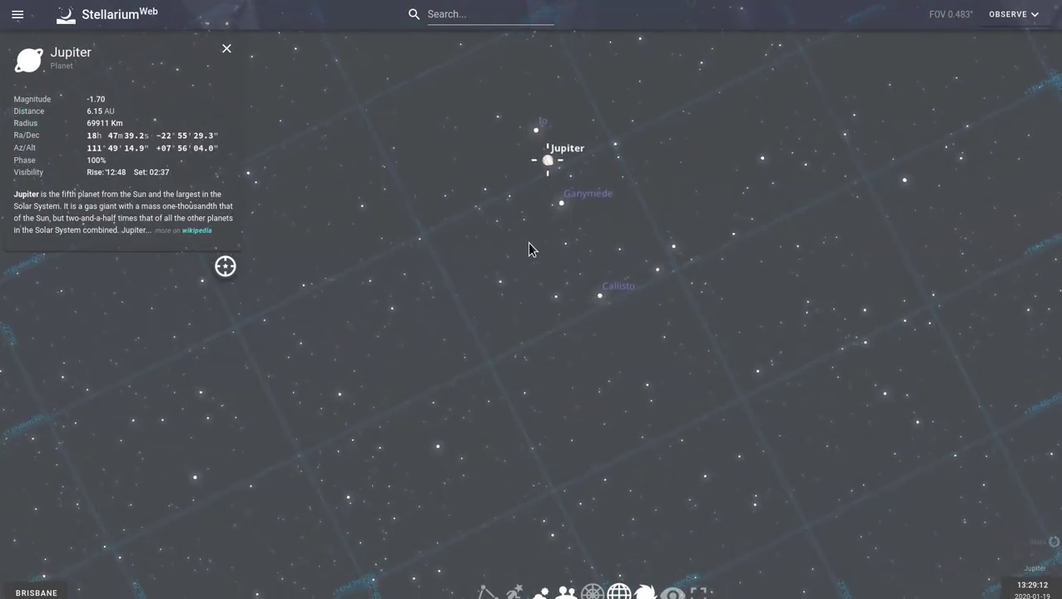
# Reselect Jupiter instead of Europa and bring it toward the view centre.
pyautogui.click(540, 151)
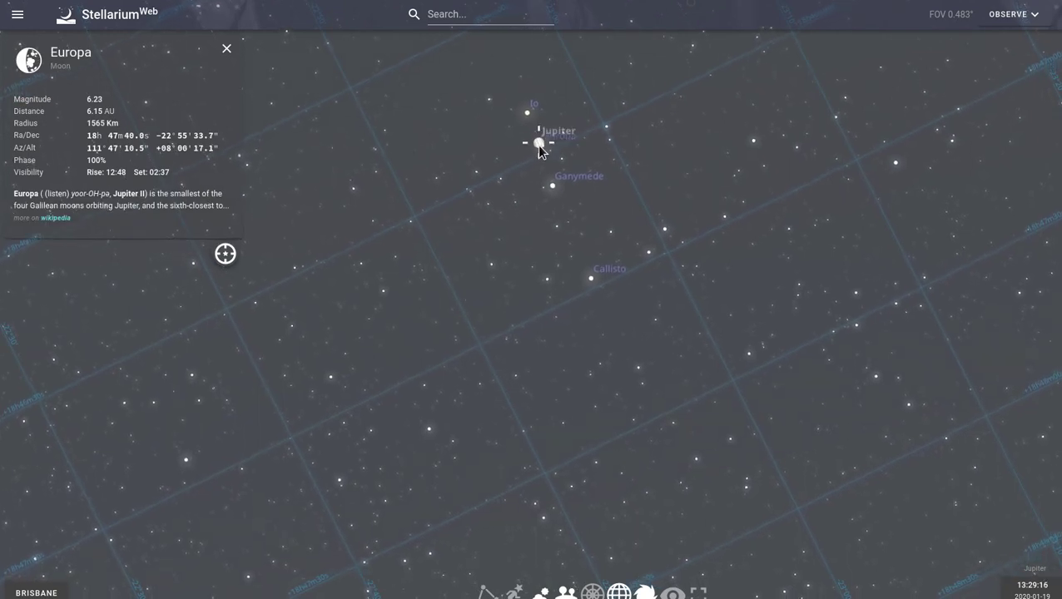
pyautogui.click(538, 147)
pyautogui.moveTo(511, 158); pyautogui.dragTo(552, 331)
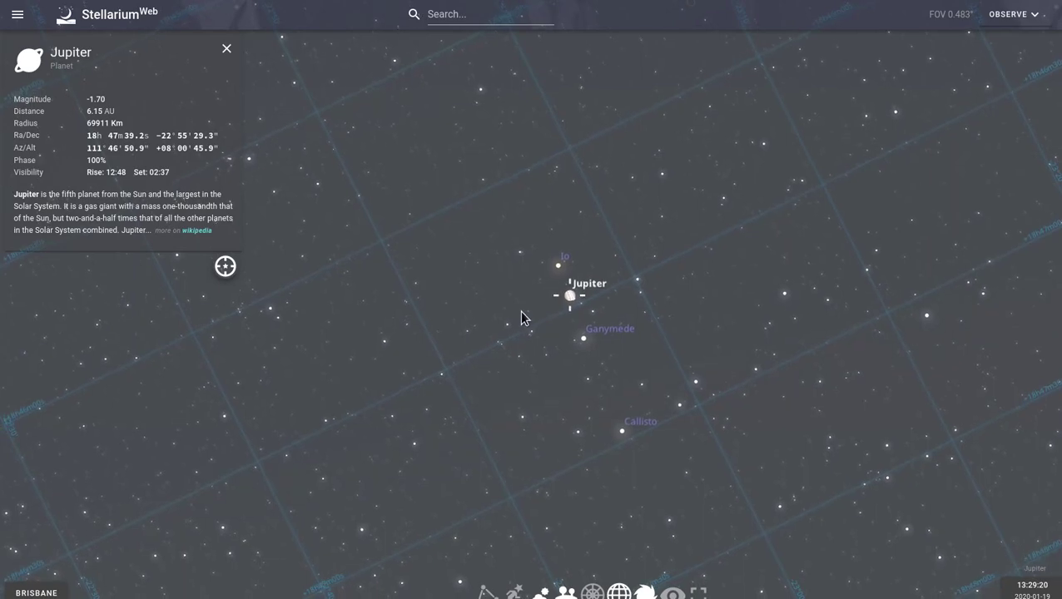
# Zoom out to about 120° and turn toward the southern horizon with Jupiter low in the southeast.
pyautogui.scroll(-2, 462, 366)
pyautogui.scroll(-10, 453, 356)
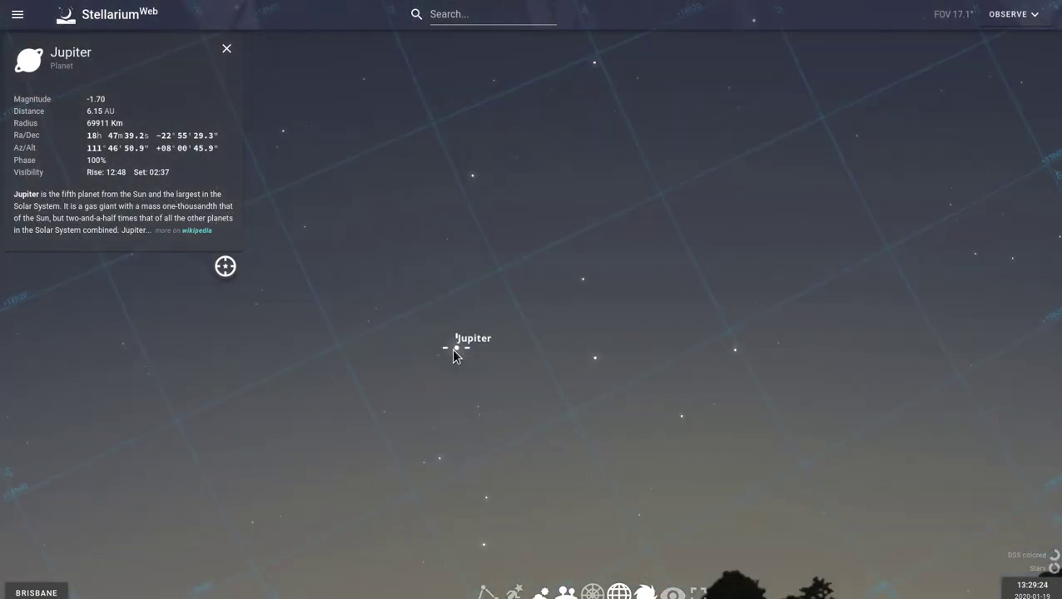
pyautogui.scroll(-5, 454, 356)
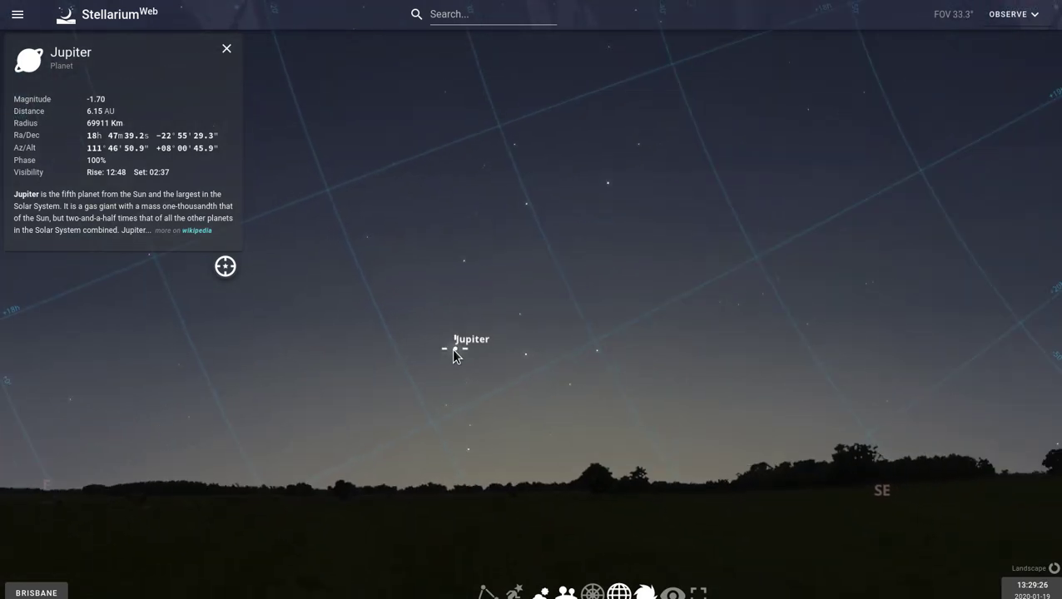
pyautogui.scroll(-3, 454, 356)
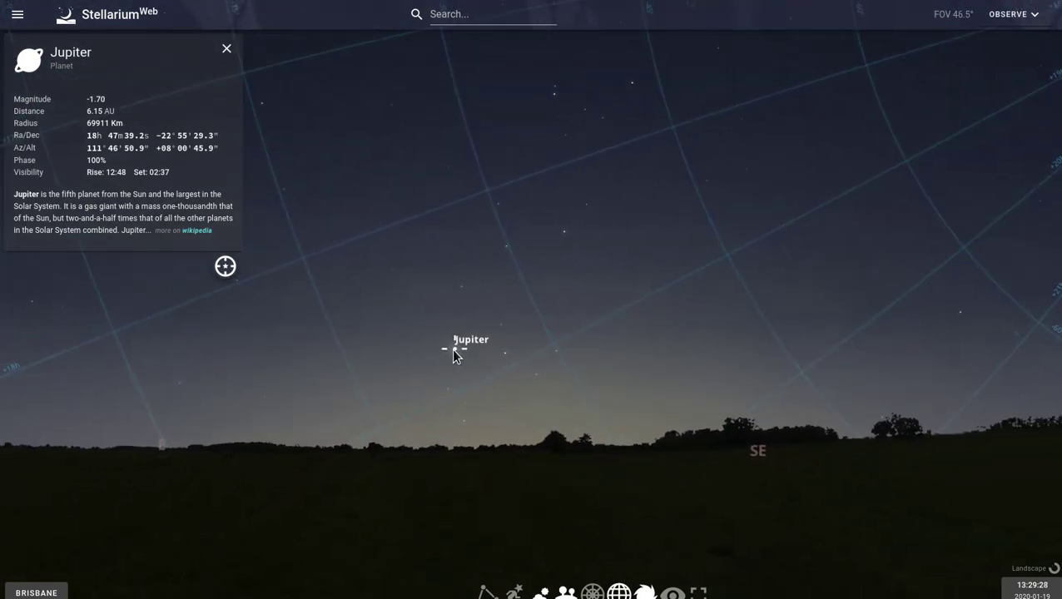
pyautogui.scroll(-5, 454, 353)
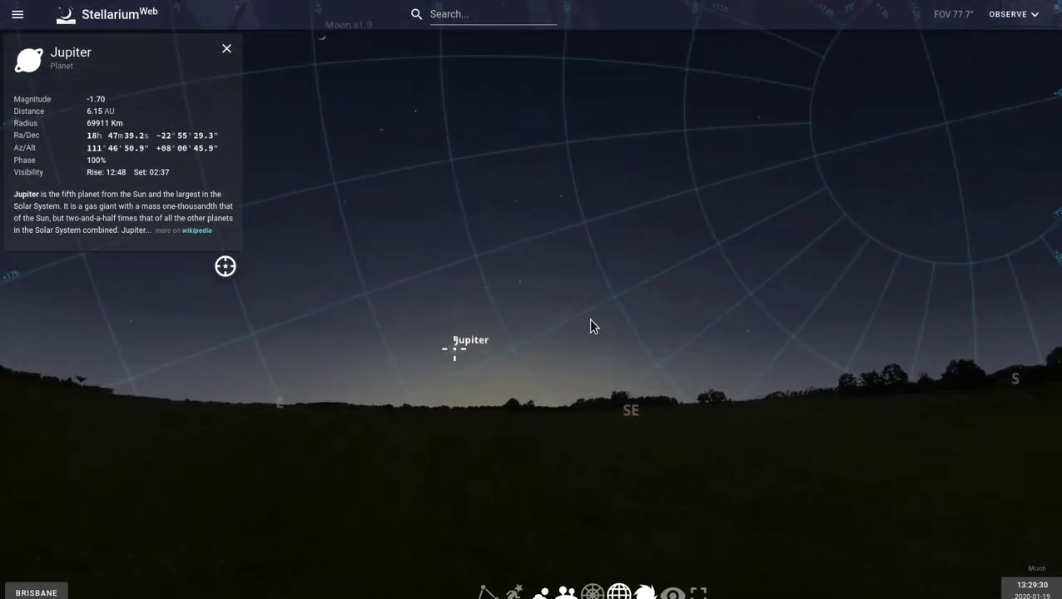
pyautogui.moveTo(770, 304); pyautogui.dragTo(475, 402)
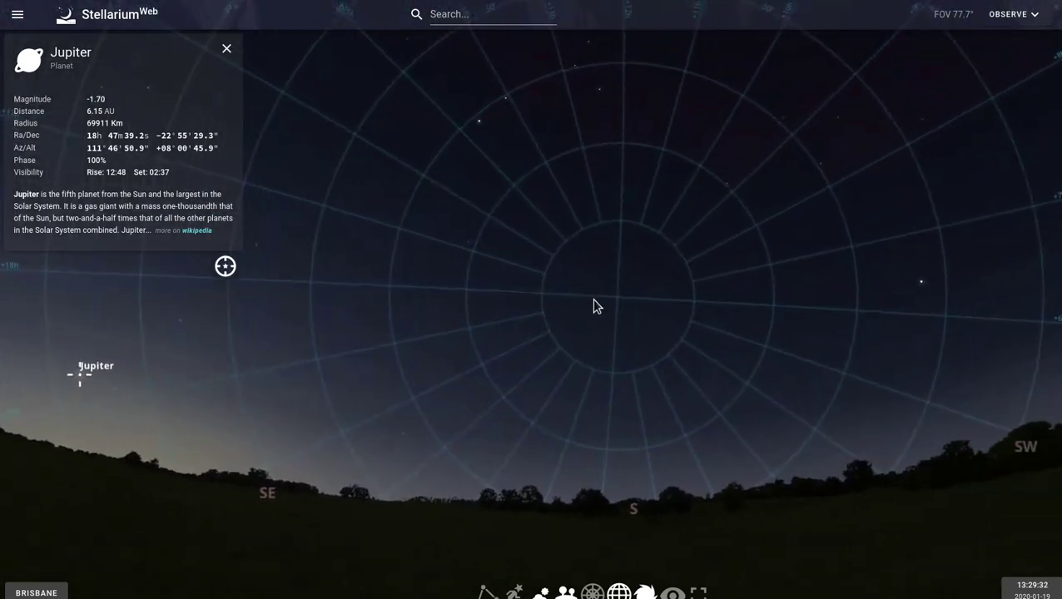
pyautogui.scroll(3, 604, 296)
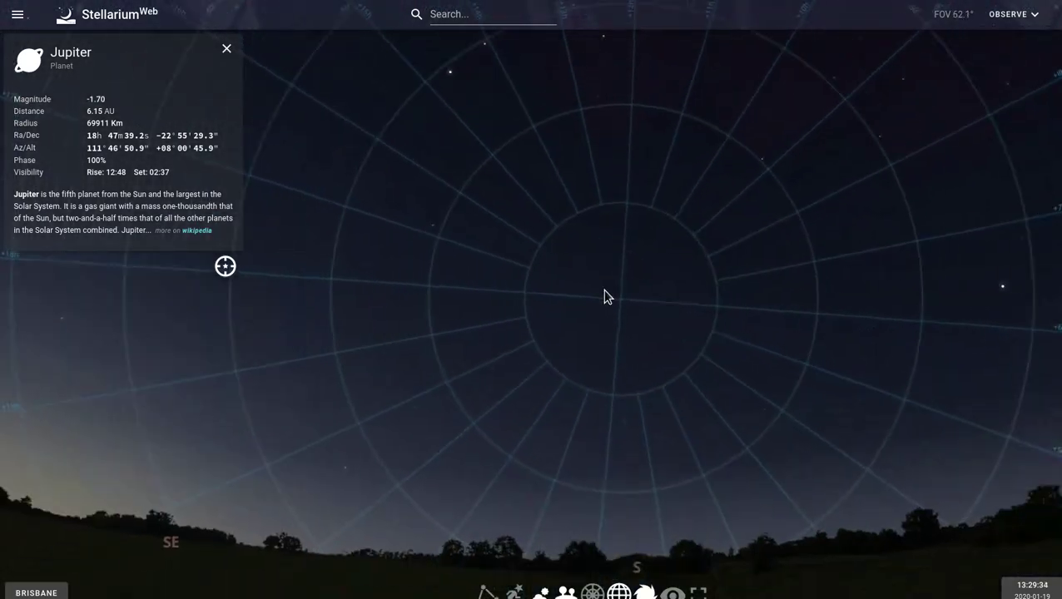
pyautogui.scroll(-5, 604, 296)
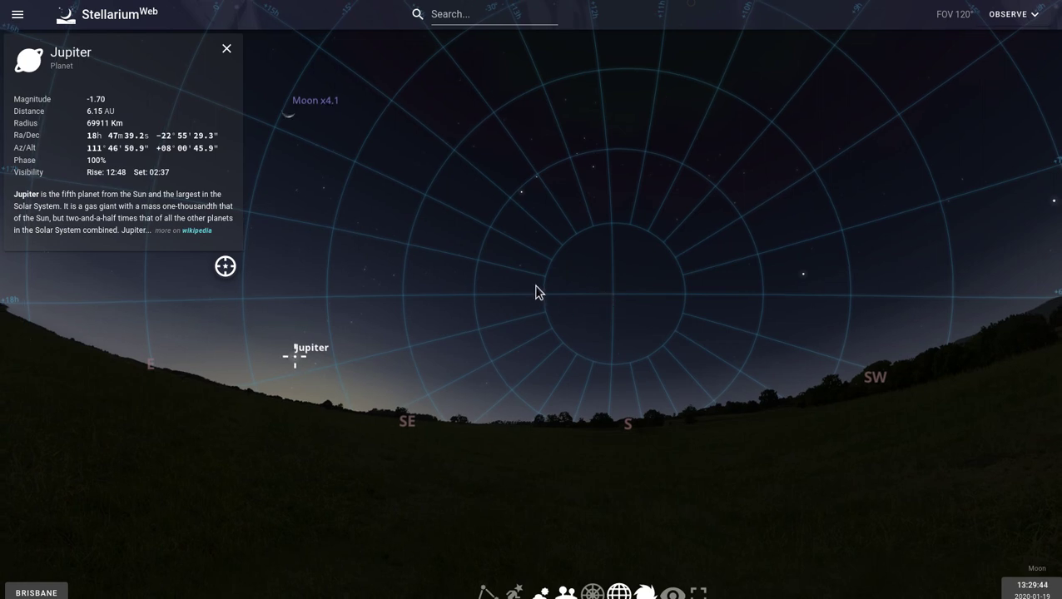
# Frame Brisbane's southern sky between SE and SW at about 67° field of view.
pyautogui.moveTo(536, 292); pyautogui.dragTo(593, 365)
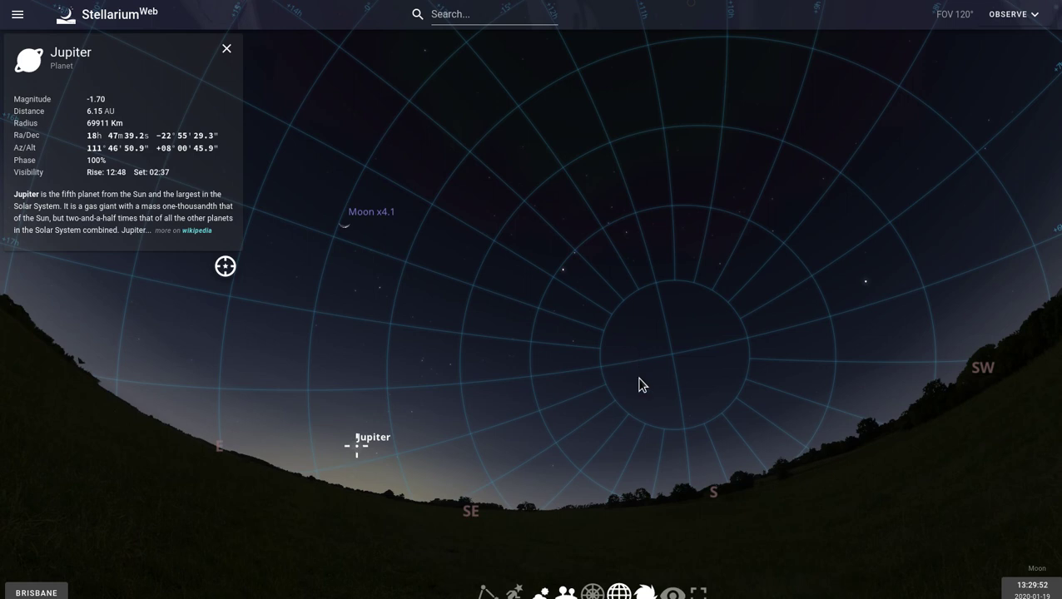
pyautogui.moveTo(652, 382); pyautogui.dragTo(531, 354)
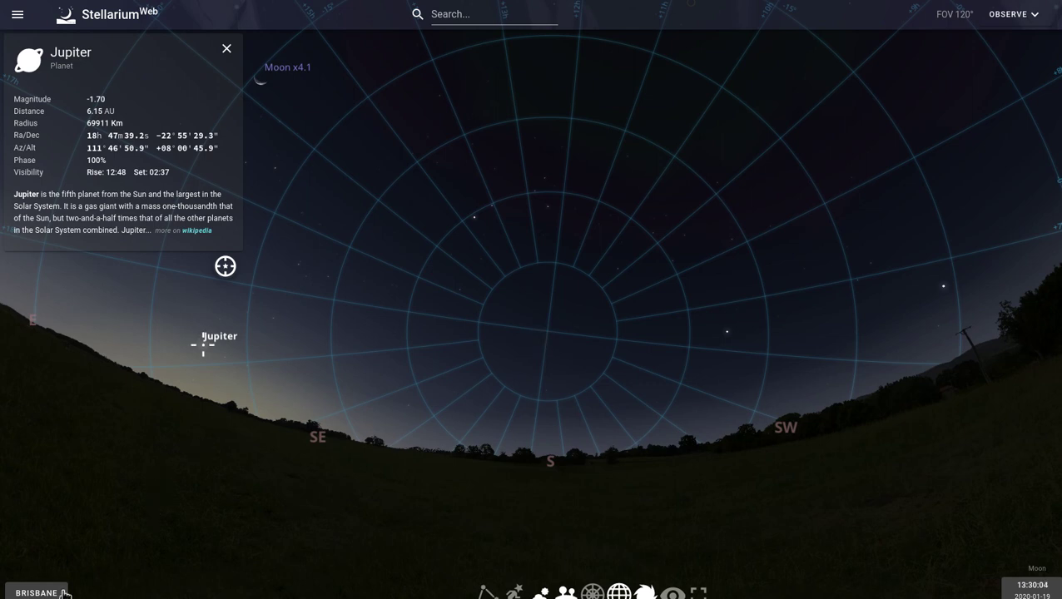
pyautogui.scroll(5, 525, 359)
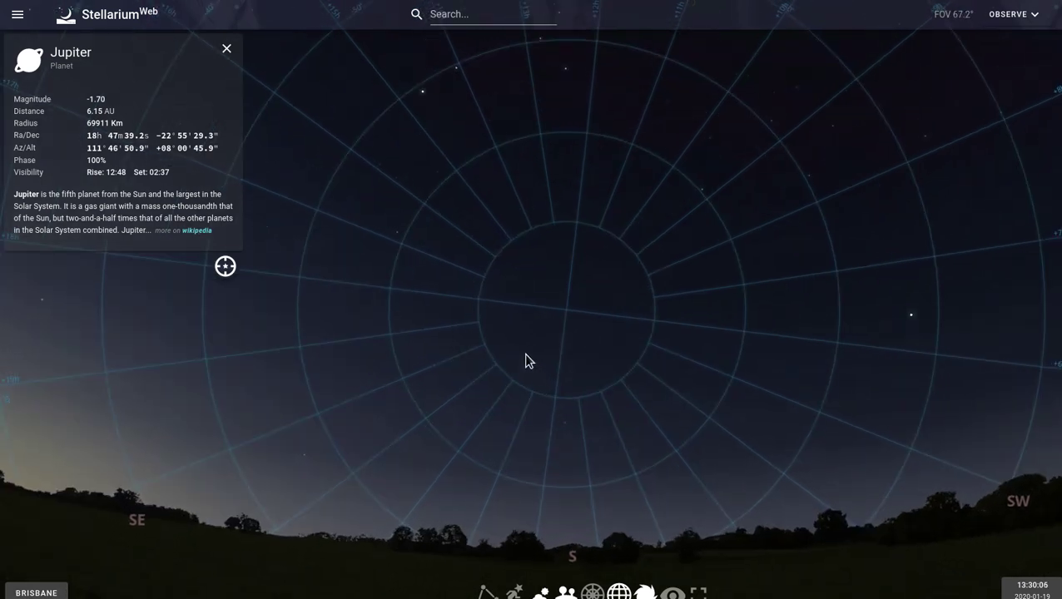